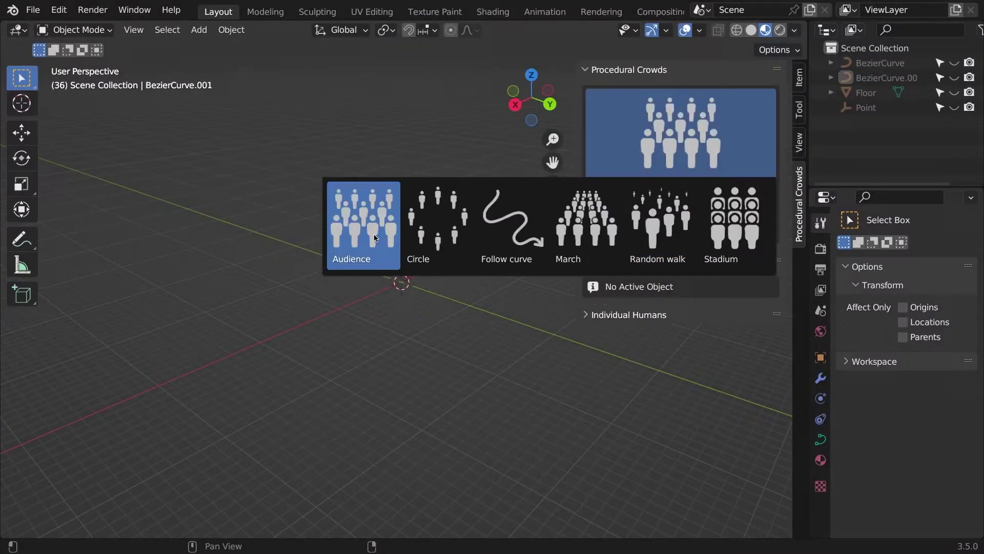
Add an Audience crowd and a Circle crowd of casual humans, shifting them along the Y axis
{"action": "left_click", "coordinate": [663, 233]}
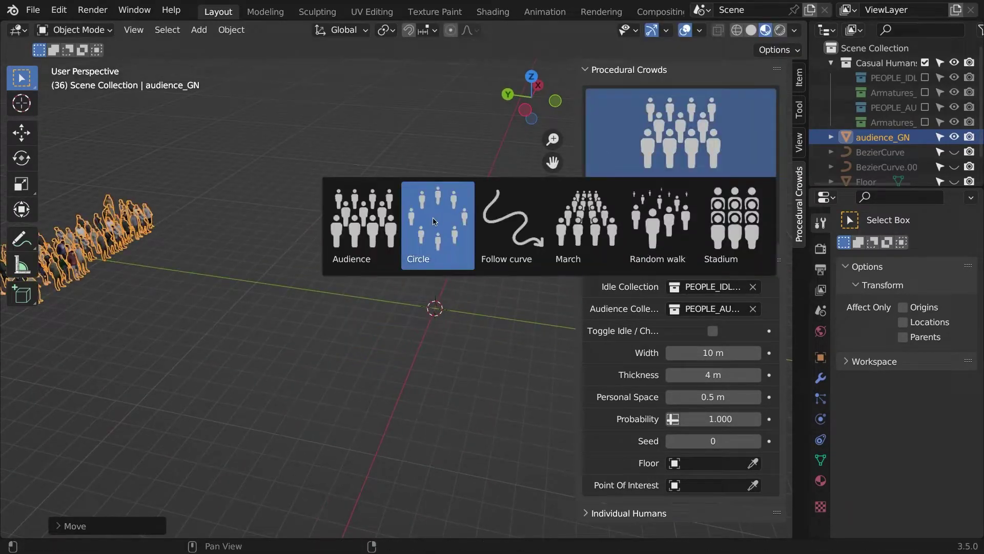
{"action": "left_click", "coordinate": [435, 220]}
{"action": "left_click", "coordinate": [680, 233]}
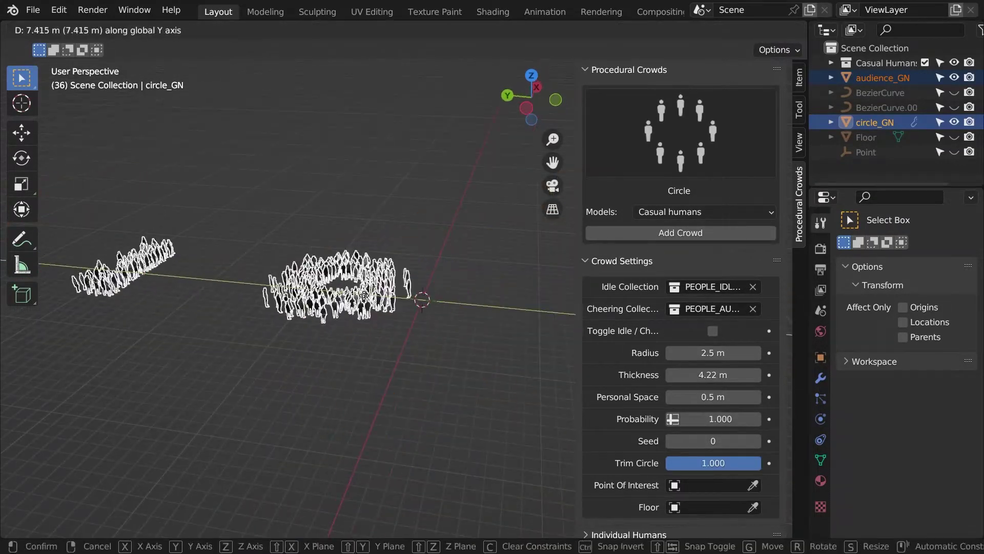
Add a Follow curve crowd of casual humans to the first Bézier curve and move it along the Y axis
{"action": "left_click", "coordinate": [680, 133]}
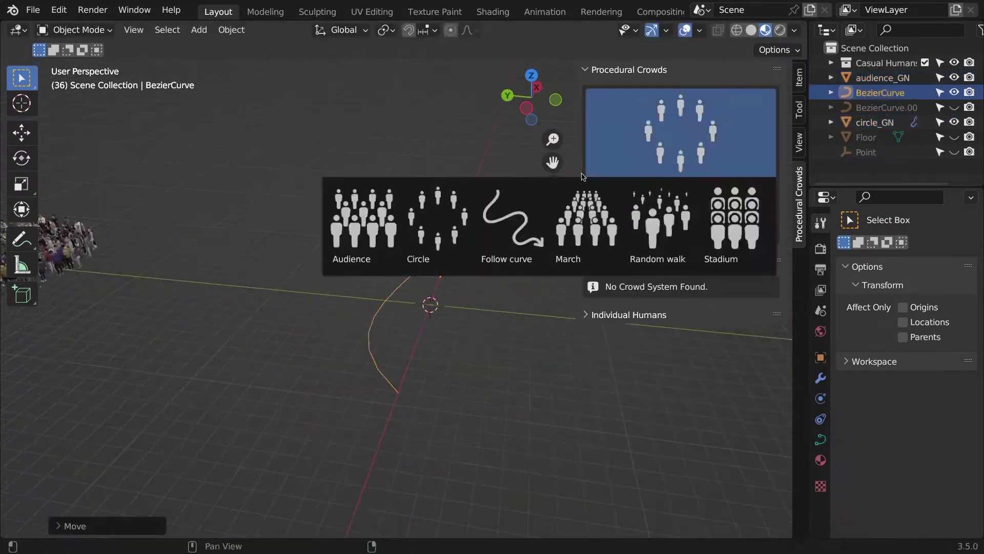
{"action": "left_click", "coordinate": [505, 221]}
{"action": "left_click", "coordinate": [662, 234]}
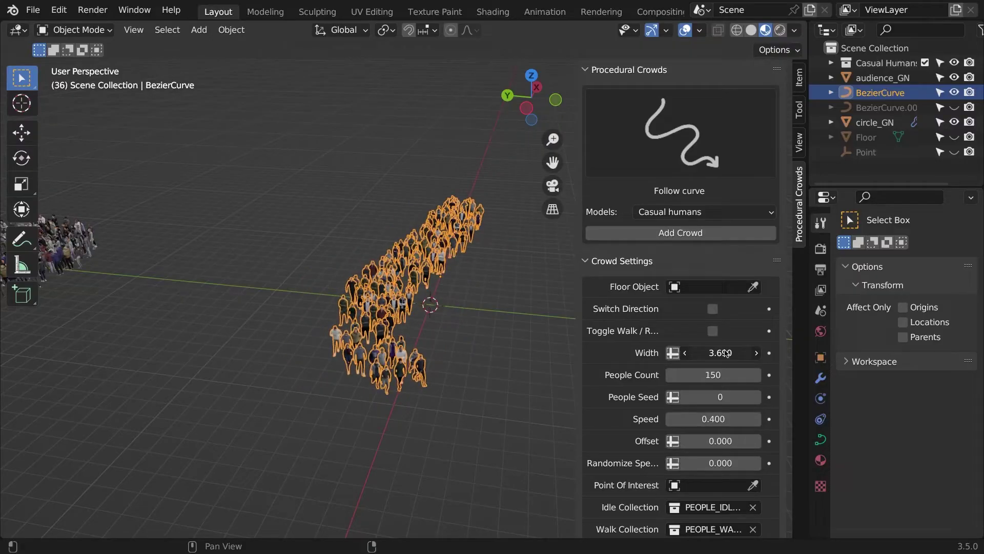
{"action": "key", "text": "g"}
{"action": "key", "text": "y"}
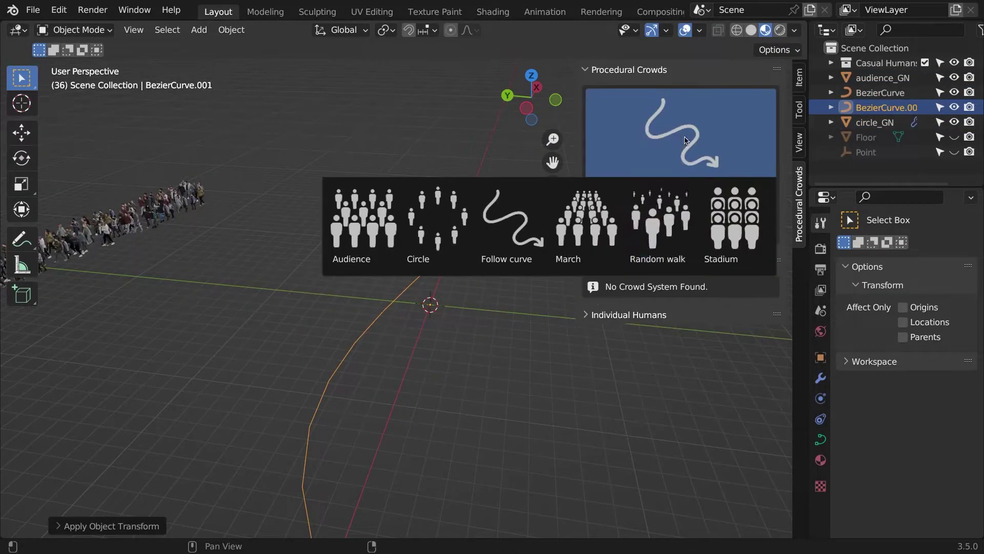
Add a March crowd of casual humans to the second Bézier curve and move it away from the origin
{"action": "left_click", "coordinate": [591, 215]}
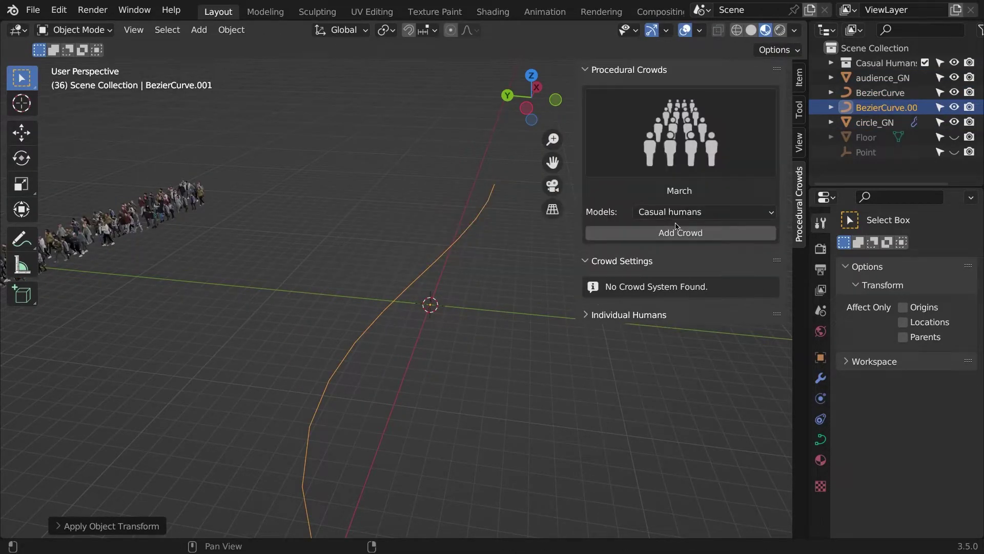
{"action": "left_click", "coordinate": [680, 233]}
{"action": "key", "text": "g"}
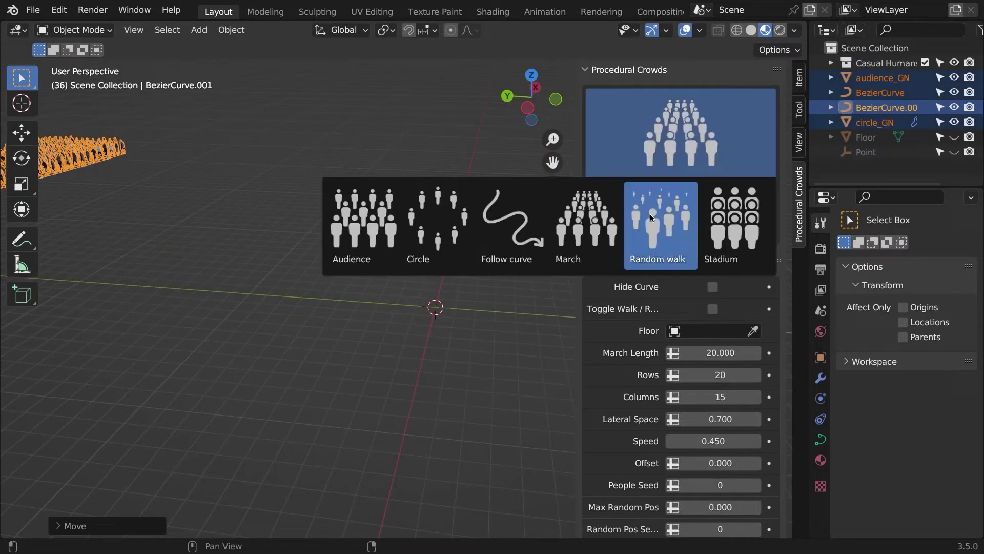
Add a Random walk crowd of casual humans and move it together with the other selected crowds
{"action": "left_click", "coordinate": [660, 219]}
{"action": "left_click", "coordinate": [681, 232]}
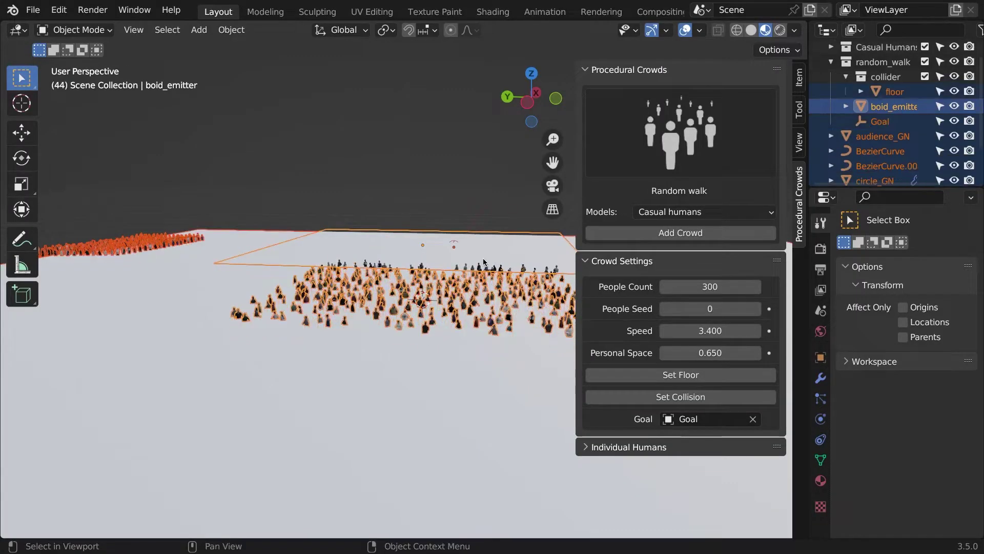
{"action": "key", "text": "g"}
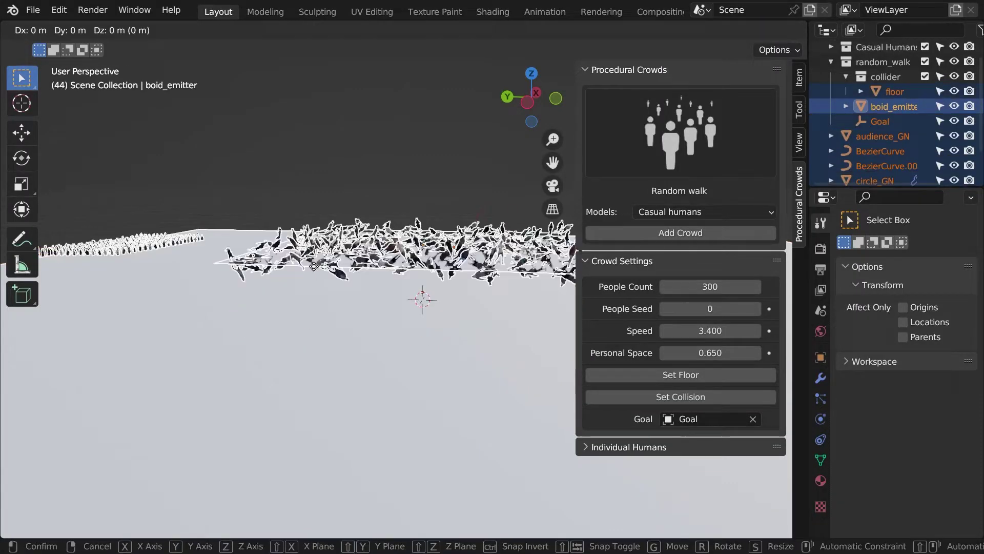
{"action": "left_click", "coordinate": [696, 167]}
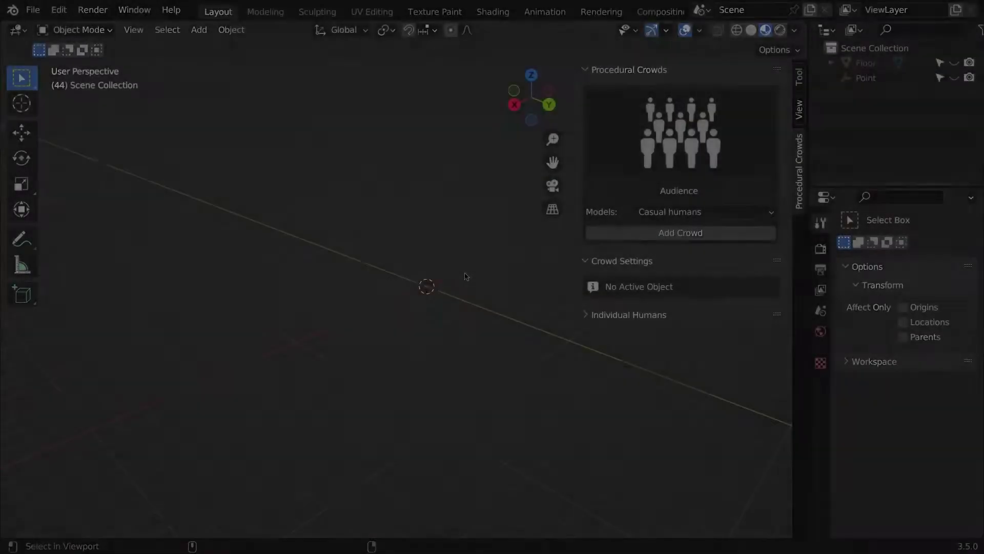
Add an Audience crowd of casual humans to the emptied scene
{"action": "left_click", "coordinate": [641, 150]}
{"action": "left_click", "coordinate": [371, 221]}
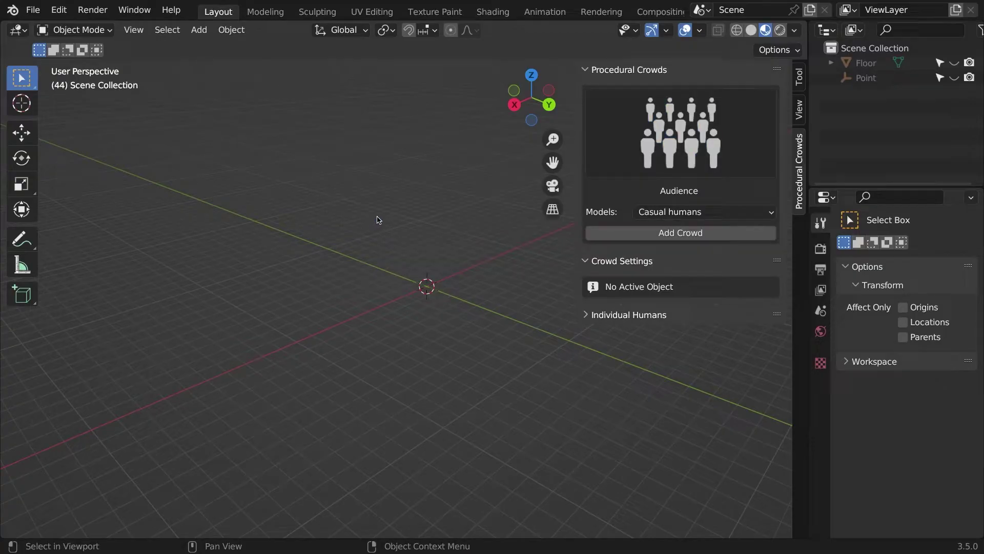
{"action": "left_click", "coordinate": [680, 233]}
Set the audience's width to 10.9 m, thickness to 9.6 m and personal space to 0.74 m, trying the idle/cheering toggle
{"action": "left_click_drag", "start_coordinate": [713, 352], "coordinate": [756, 375]}
{"action": "left_click", "coordinate": [712, 331]}
{"action": "left_click", "coordinate": [713, 330]}
{"action": "left_click_drag", "start_coordinate": [713, 397], "coordinate": [687, 396]}
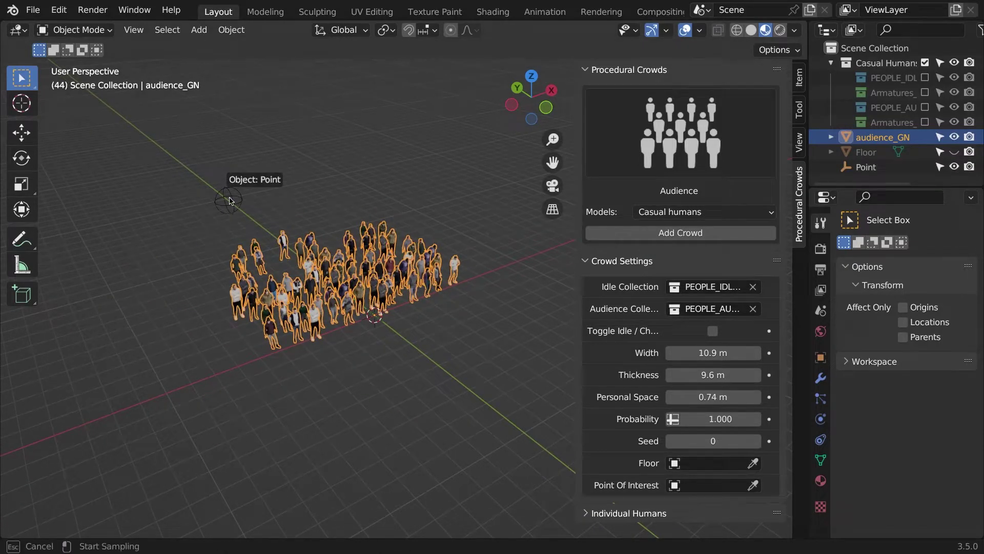
Set the Point object as the audience's point of interest and try moving it around the crowd
{"action": "left_click", "coordinate": [228, 214]}
{"action": "key", "text": "g"}
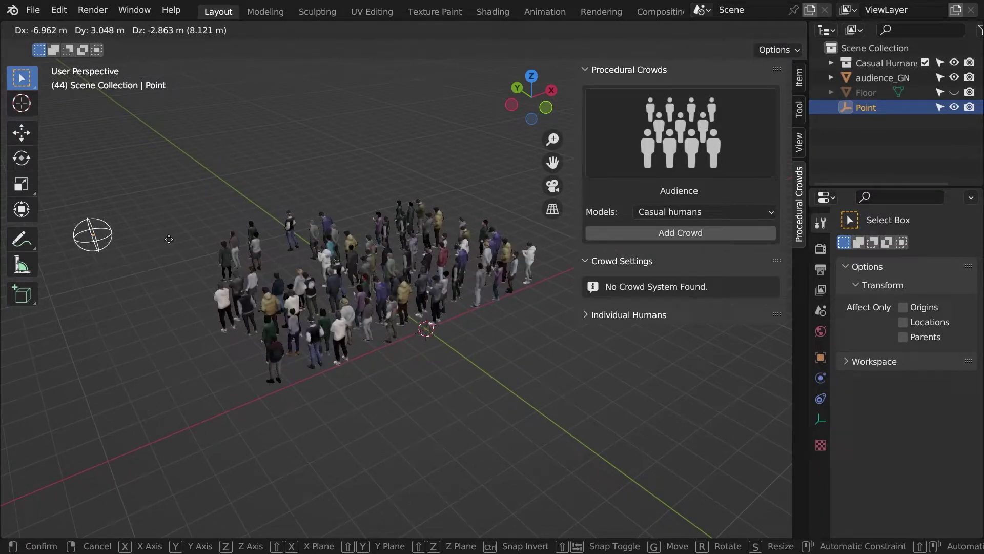
{"action": "key", "text": "Escape"}
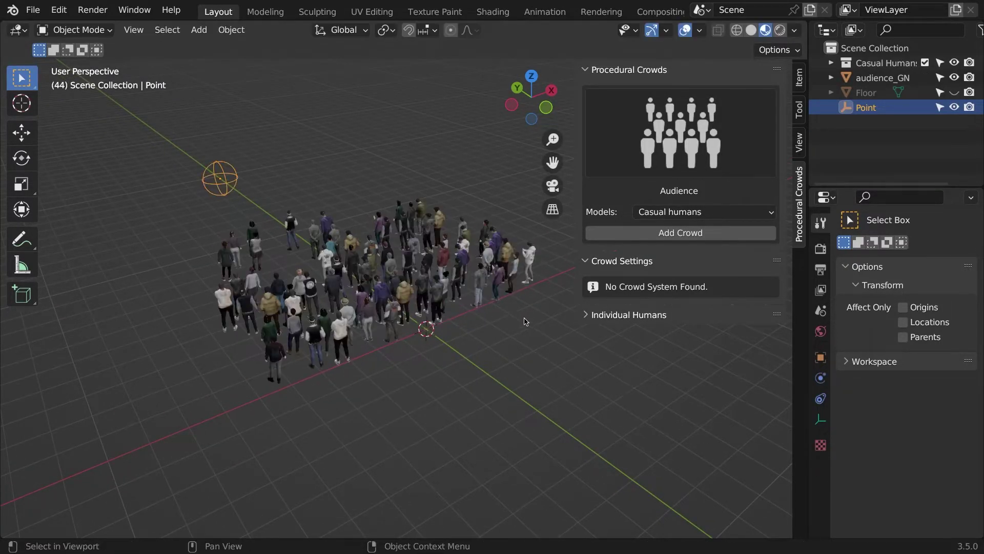
Unhide the Floor object and lower it about 0.62 m along the Z axis
{"action": "left_click", "coordinate": [954, 92]}
{"action": "mouse_move", "coordinate": [503, 319]}
{"action": "middle_mouse_down"}
{"action": "mouse_move", "coordinate": [540, 298]}
{"action": "mouse_move", "coordinate": [506, 327]}
{"action": "middle_mouse_up"}
{"action": "left_click", "coordinate": [507, 327]}
{"action": "key", "text": "g"}
{"action": "key", "text": "z"}
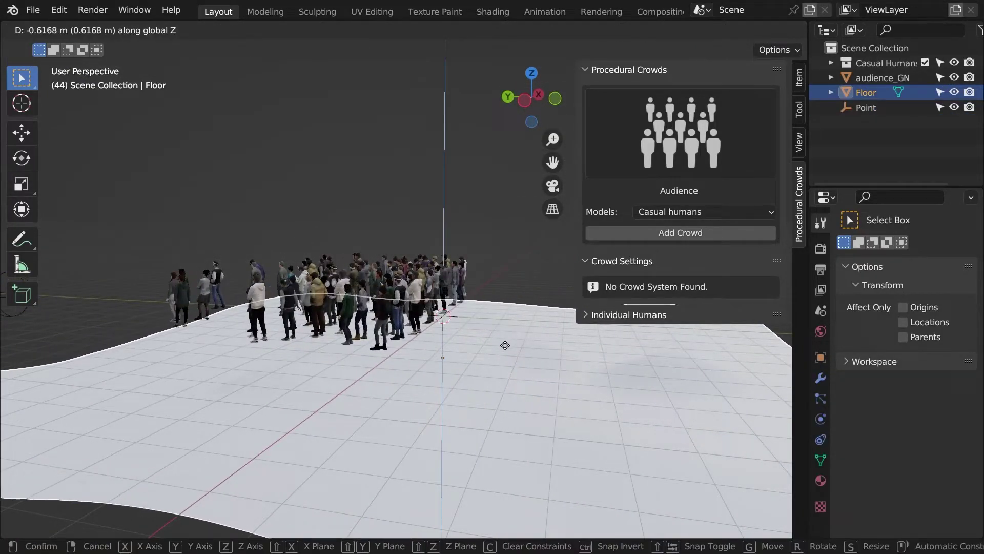
{"action": "left_click", "coordinate": [505, 345]}
Assign the Floor object as the audience crowd's floor and inspect how the people stand on it
{"action": "left_click", "coordinate": [465, 283]}
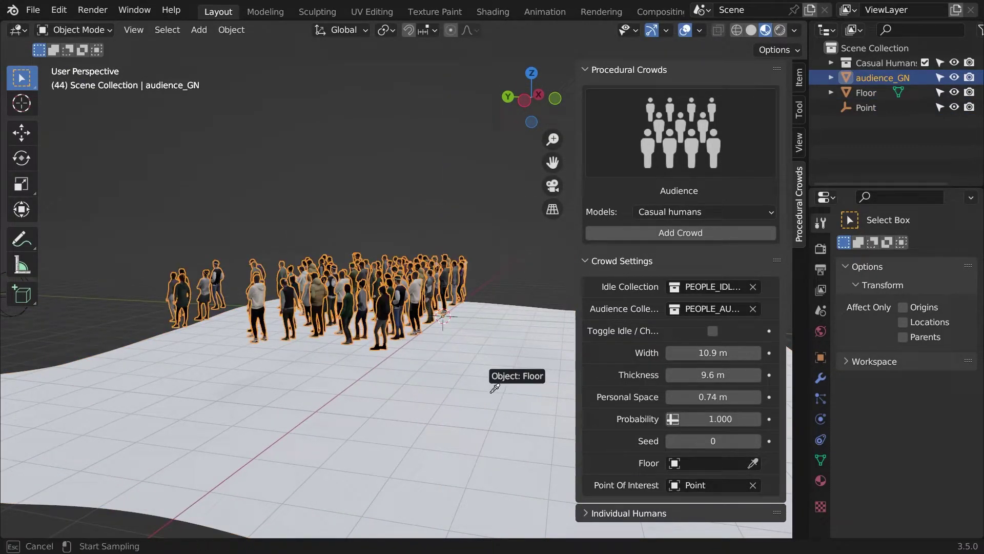
{"action": "left_click", "coordinate": [469, 379]}
{"action": "middle_click_drag", "start_coordinate": [307, 390], "coordinate": [430, 217]}
{"action": "scroll", "coordinate": [418, 367], "scroll_direction": "up", "scroll_amount": 1}
{"action": "scroll", "coordinate": [398, 250], "scroll_direction": "down", "scroll_amount": 2}
{"action": "middle_click_drag", "start_coordinate": [399, 250], "coordinate": [347, 239]}
{"action": "scroll", "coordinate": [354, 240], "scroll_direction": "down", "scroll_amount": 2}
Delete the audience crowd and hide the Floor and Point objects
{"action": "key", "text": "Delete"}
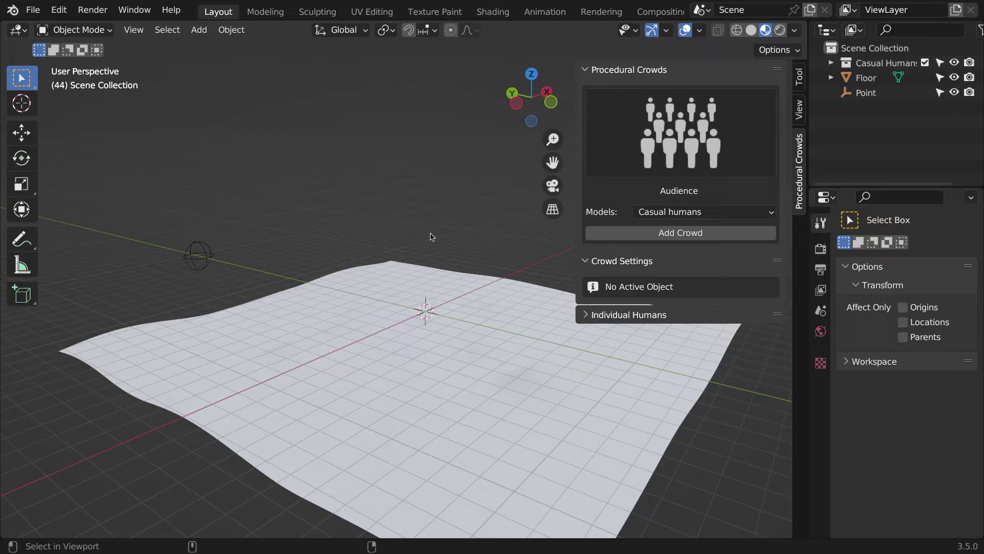
{"action": "key", "text": "a"}
{"action": "key", "text": "h"}
Add a Circle crowd of casual humans and try its idle/cheering toggle, leaving it on idle
{"action": "left_click", "coordinate": [682, 138]}
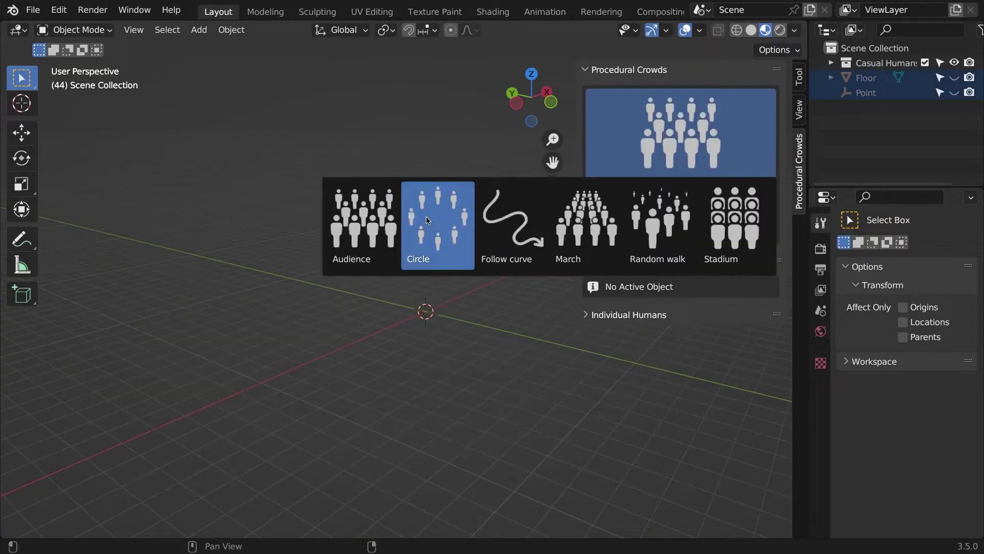
{"action": "left_click", "coordinate": [428, 221]}
{"action": "left_click", "coordinate": [700, 233]}
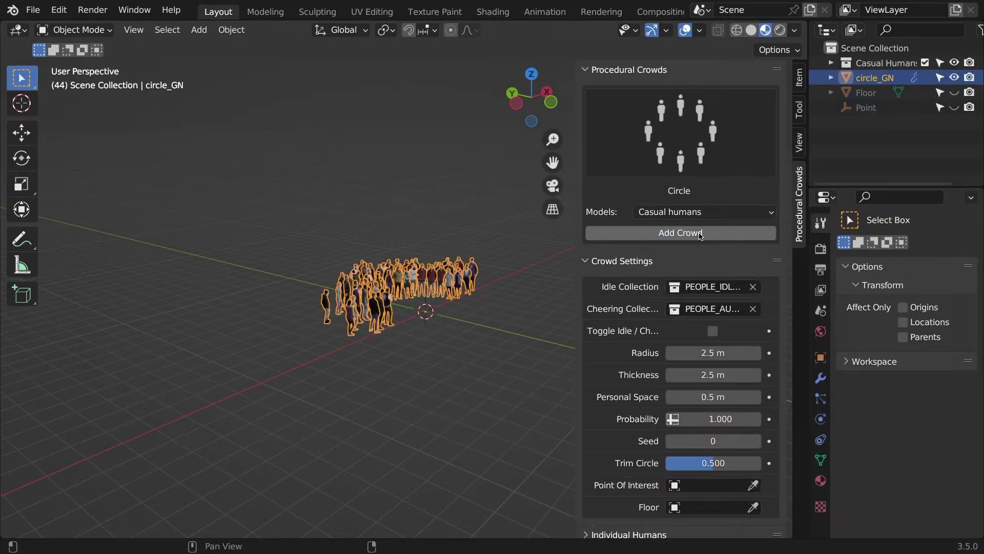
{"action": "left_click", "coordinate": [712, 332]}
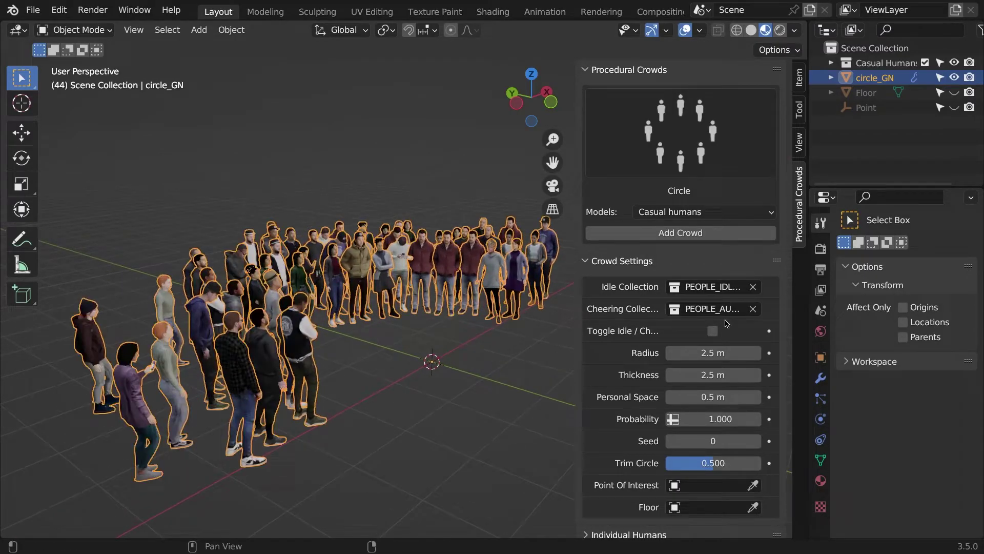
{"action": "left_click", "coordinate": [714, 332]}
Set the circle crowd's radius to 5.15 m, thickness to 3.75 m and personal space to 1.07 m
{"action": "left_click_drag", "start_coordinate": [705, 353], "coordinate": [838, 352]}
{"action": "scroll", "coordinate": [425, 333], "scroll_direction": "down", "scroll_amount": 4}
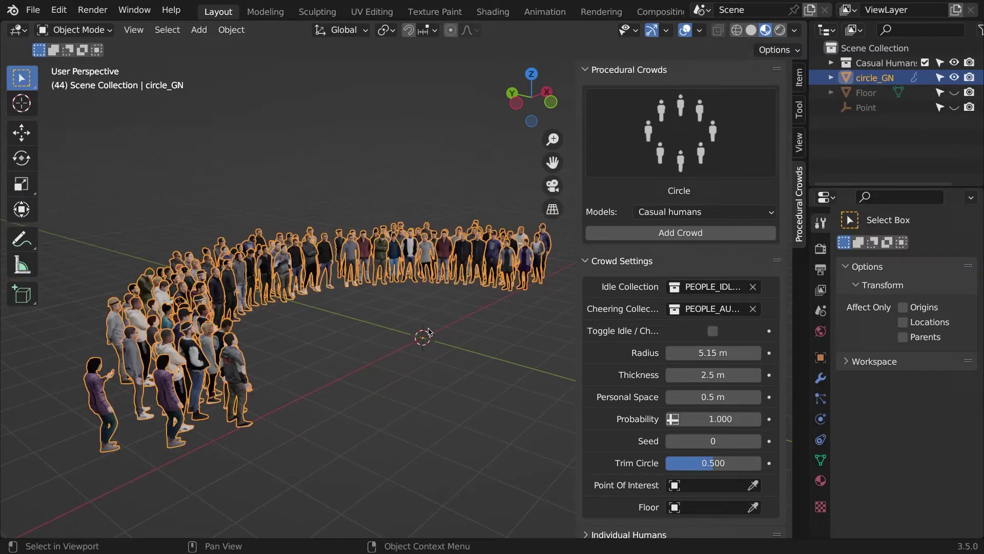
{"action": "middle_click_drag", "start_coordinate": [431, 328], "coordinate": [424, 334]}
{"action": "left_click_drag", "start_coordinate": [713, 375], "coordinate": [706, 375]}
{"action": "left_click_drag", "start_coordinate": [712, 397], "coordinate": [714, 396]}
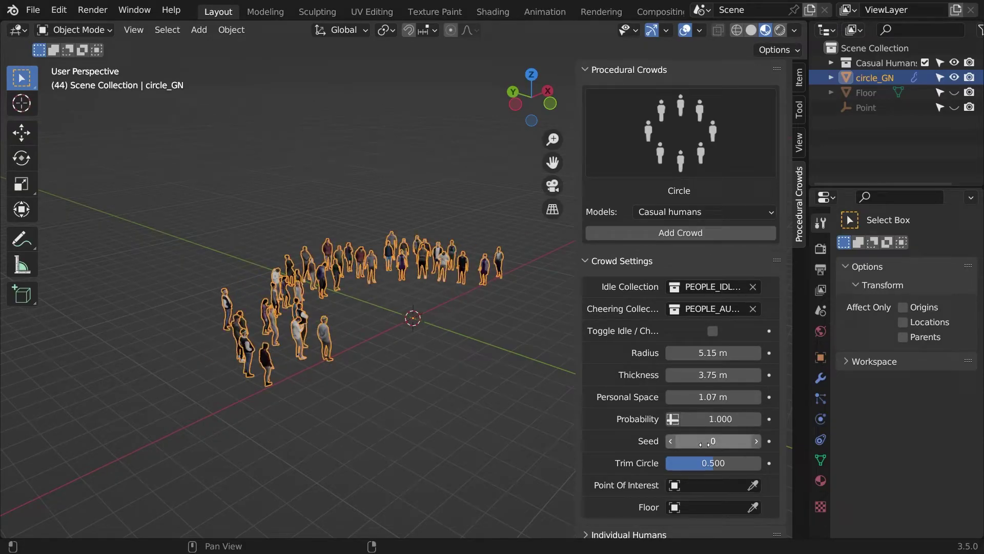
Set the circle crowd's seed to 21, personal space to 0.59 m and circle trim to 0.819
{"action": "mouse_move", "coordinate": [713, 463]}
{"action": "left_mouse_down"}
{"action": "mouse_move", "coordinate": [738, 463]}
{"action": "mouse_move", "coordinate": [727, 463]}
{"action": "left_mouse_up"}
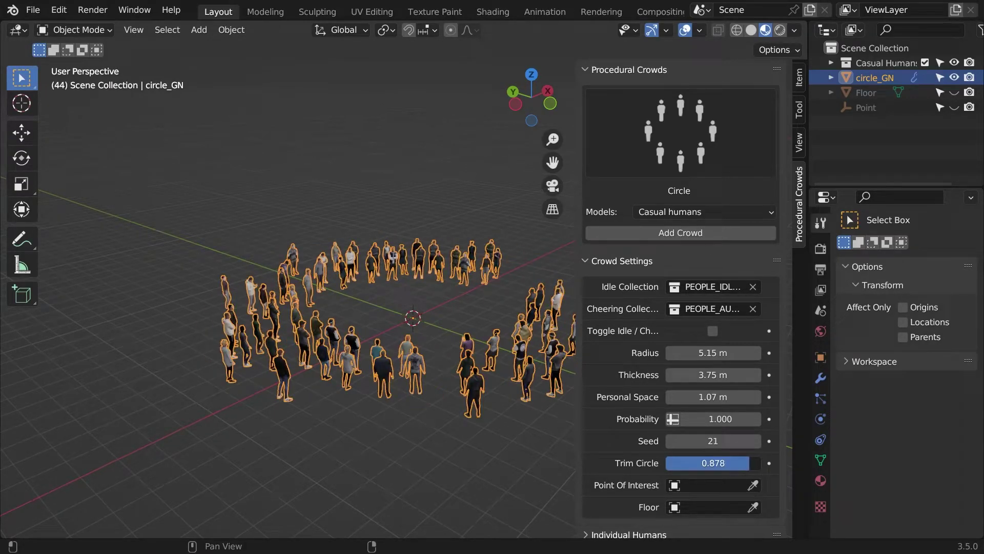
{"action": "left_click_drag", "start_coordinate": [713, 397], "coordinate": [689, 397]}
{"action": "left_click_drag", "start_coordinate": [713, 463], "coordinate": [692, 463]}
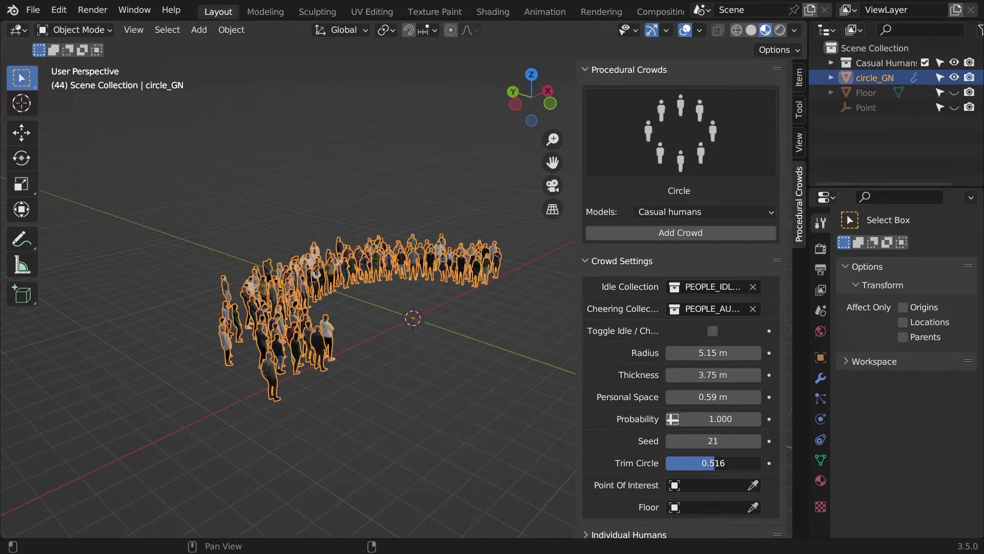
{"action": "middle_click_drag", "start_coordinate": [441, 389], "coordinate": [398, 396]}
{"action": "left_click_drag", "start_coordinate": [713, 463], "coordinate": [730, 462]}
{"action": "middle_click_drag", "start_coordinate": [439, 414], "coordinate": [516, 405], "text": "shift"}
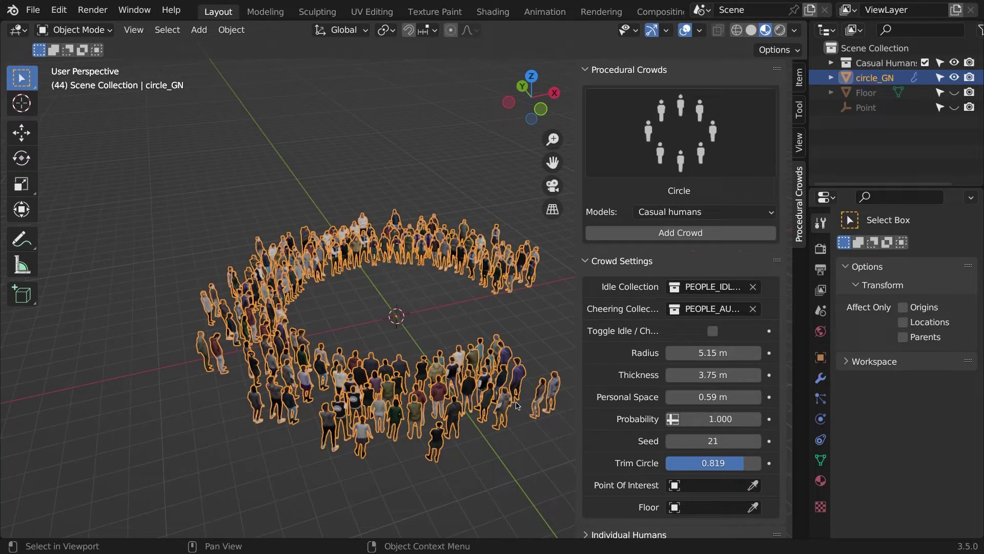
Set the Point object as the circle crowd's point of interest and move it toward the ring of people
{"action": "left_click", "coordinate": [753, 485]}
{"action": "left_click", "coordinate": [298, 180]}
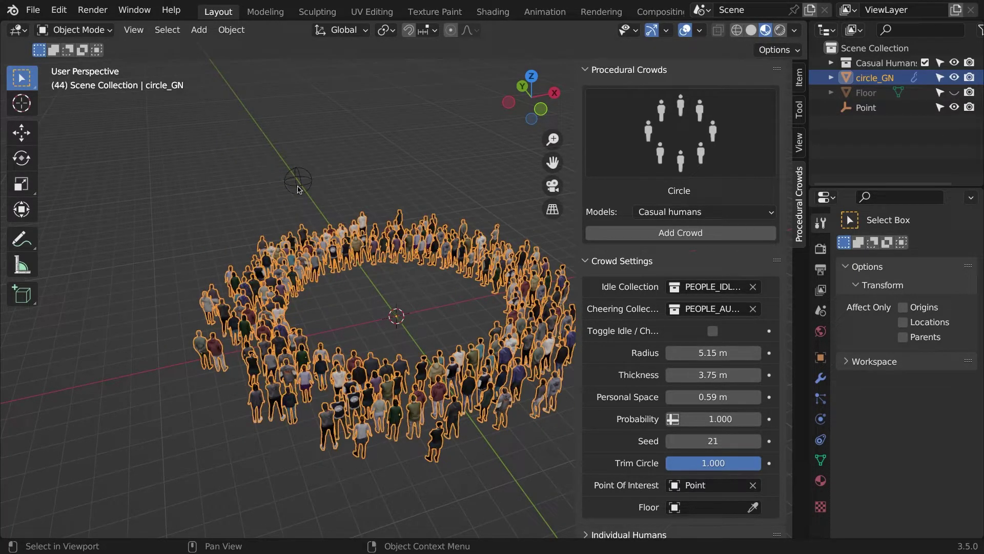
{"action": "middle_click_drag", "start_coordinate": [298, 181], "coordinate": [93, 341]}
{"action": "left_click", "coordinate": [111, 328]}
{"action": "key", "text": "g"}
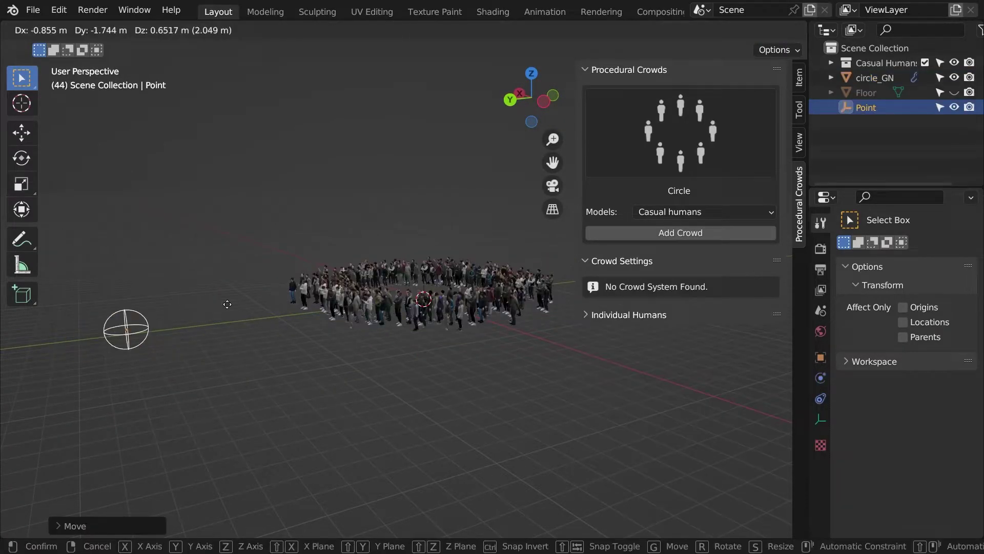
{"action": "left_click", "coordinate": [505, 228]}
Reposition the Point several times over and around the circle crowd, leaving it outside the ring
{"action": "scroll", "coordinate": [505, 228], "scroll_direction": "up", "scroll_amount": 3}
{"action": "key", "text": "g"}
{"action": "left_click", "coordinate": [451, 220]}
{"action": "scroll", "coordinate": [451, 221], "scroll_direction": "down", "scroll_amount": 3}
{"action": "middle_click_drag", "start_coordinate": [421, 241], "coordinate": [275, 285]}
{"action": "key", "text": "g"}
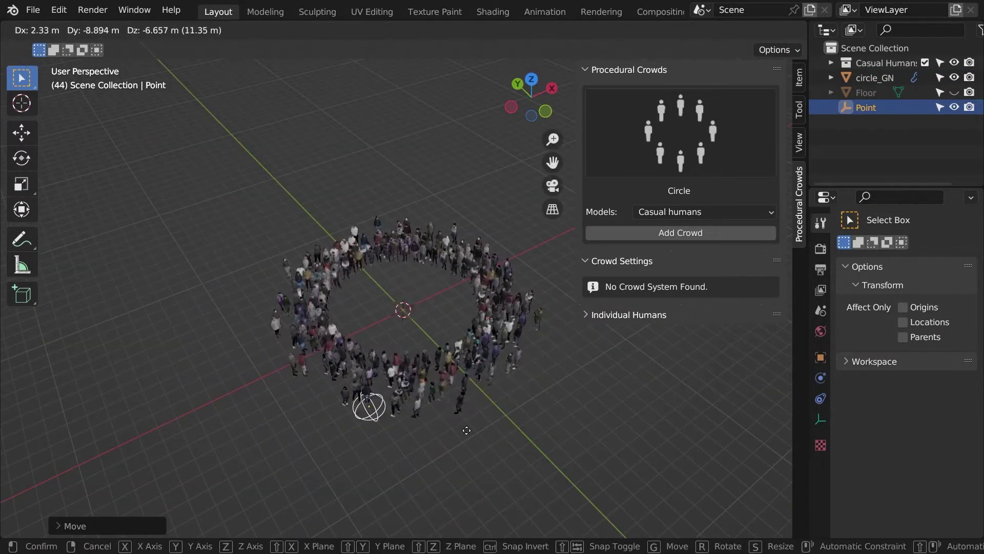
{"action": "left_click", "coordinate": [348, 231]}
Delete the circle crowd and hide the Point object
{"action": "scroll", "coordinate": [374, 224], "scroll_direction": "up", "scroll_amount": 1}
{"action": "left_click", "coordinate": [351, 232]}
{"action": "key", "text": "x"}
{"action": "left_click", "coordinate": [355, 228]}
{"action": "scroll", "coordinate": [196, 186], "scroll_direction": "up", "scroll_amount": 1}
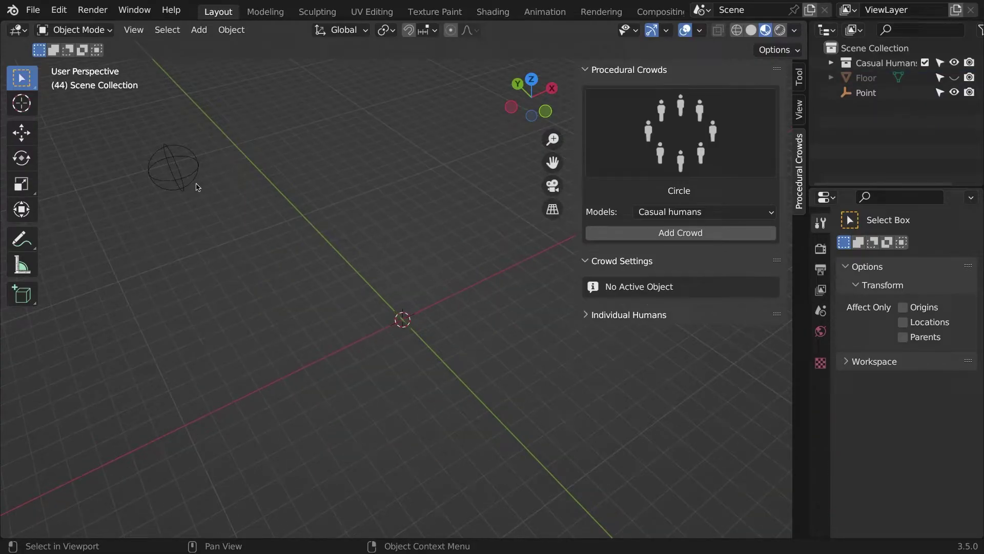
{"action": "middle_click_drag", "start_coordinate": [195, 187], "coordinate": [228, 172]}
{"action": "left_click", "coordinate": [171, 215]}
{"action": "left_click", "coordinate": [199, 216]}
Choose the Follow curve crowd type and add a Bézier curve, redrawing its path freehand in Edit Mode
{"action": "left_click", "coordinate": [667, 154]}
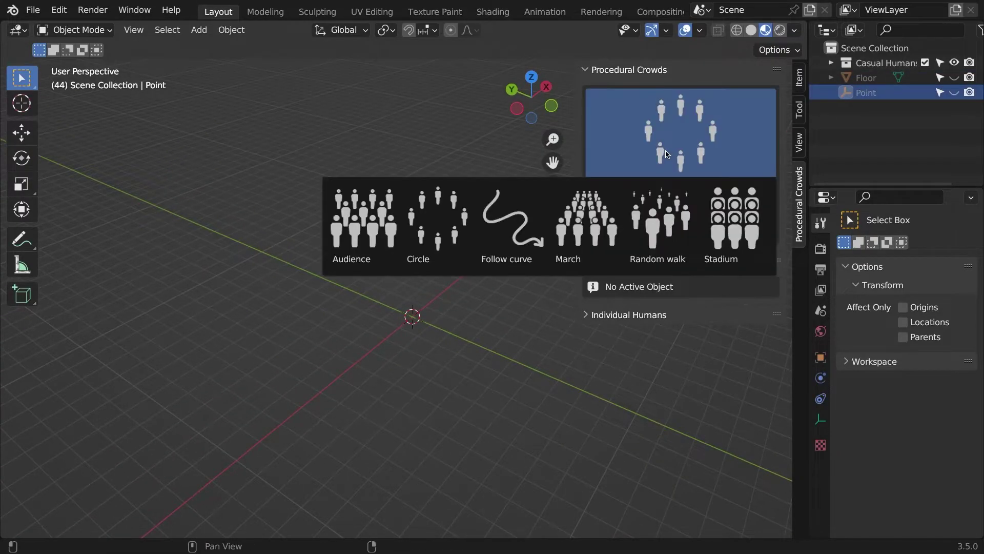
{"action": "left_click", "coordinate": [507, 232]}
{"action": "key", "text": "shift+a"}
{"action": "mouse_move", "coordinate": [330, 266]}
{"action": "left_click", "coordinate": [458, 266]}
{"action": "key", "text": "Tab"}
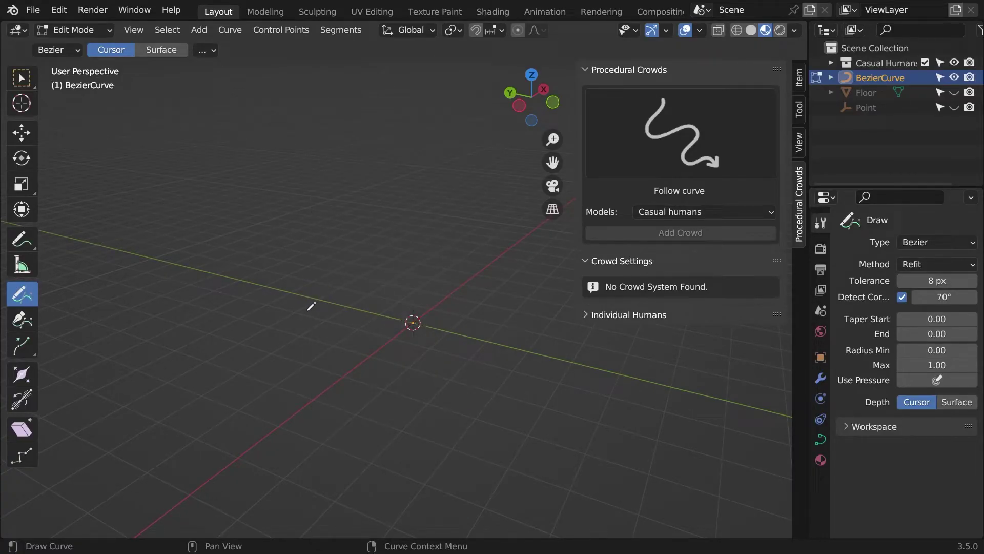
{"action": "middle_click_drag", "start_coordinate": [524, 402], "coordinate": [454, 269]}
{"action": "key", "text": "Tab"}
Add the Follow curve crowd to the drawn curve with a width of 2.07 and play the animation
{"action": "left_click", "coordinate": [679, 233]}
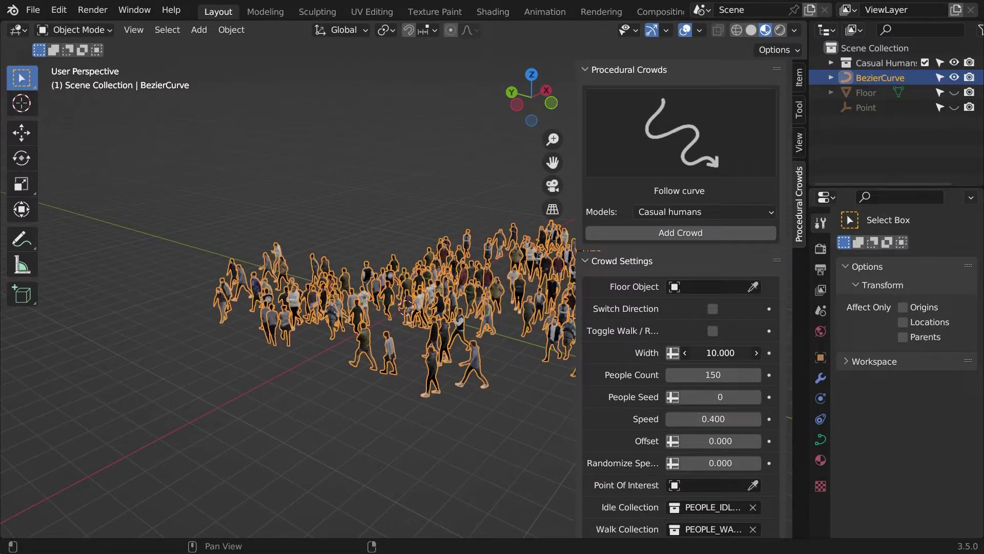
{"action": "middle_click_drag", "start_coordinate": [486, 286], "coordinate": [461, 279]}
{"action": "key", "text": "space"}
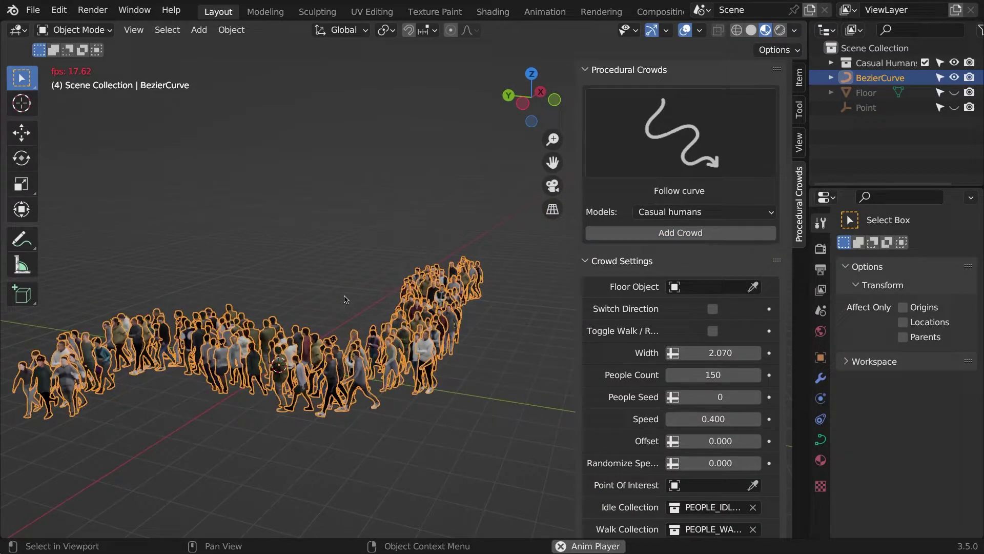
Switch the curve crowd to running, with speed 11.2 and a people count of 57
{"action": "left_click_drag", "start_coordinate": [706, 424], "coordinate": [670, 425]}
{"action": "left_click_drag", "start_coordinate": [711, 377], "coordinate": [667, 377]}
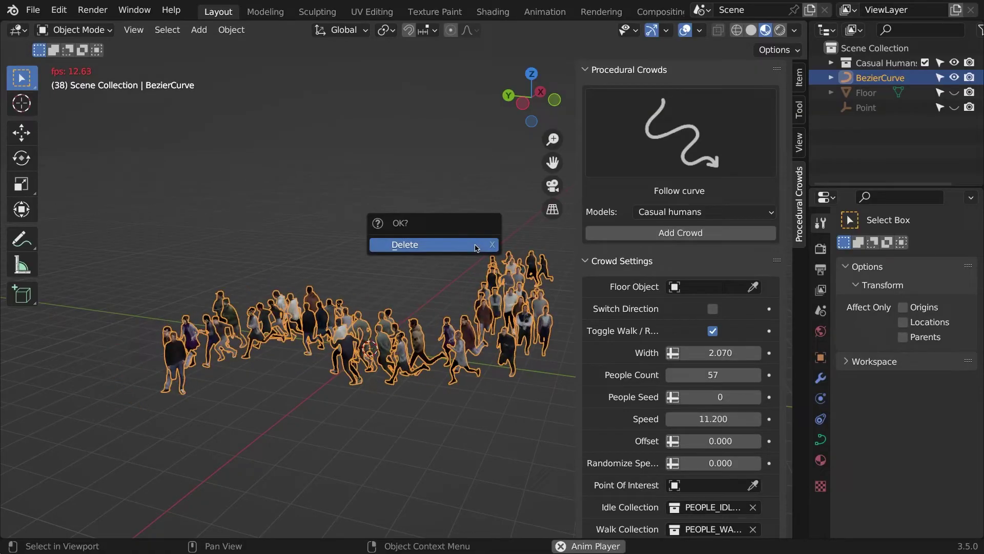
Delete the curve crowd and choose the March crowd type
{"action": "left_click", "coordinate": [476, 245]}
{"action": "left_click", "coordinate": [680, 154]}
{"action": "left_click", "coordinate": [588, 225]}
Add a Bézier curve at the scene centre, scale it up and apply all transforms
{"action": "key", "text": "shift+a"}
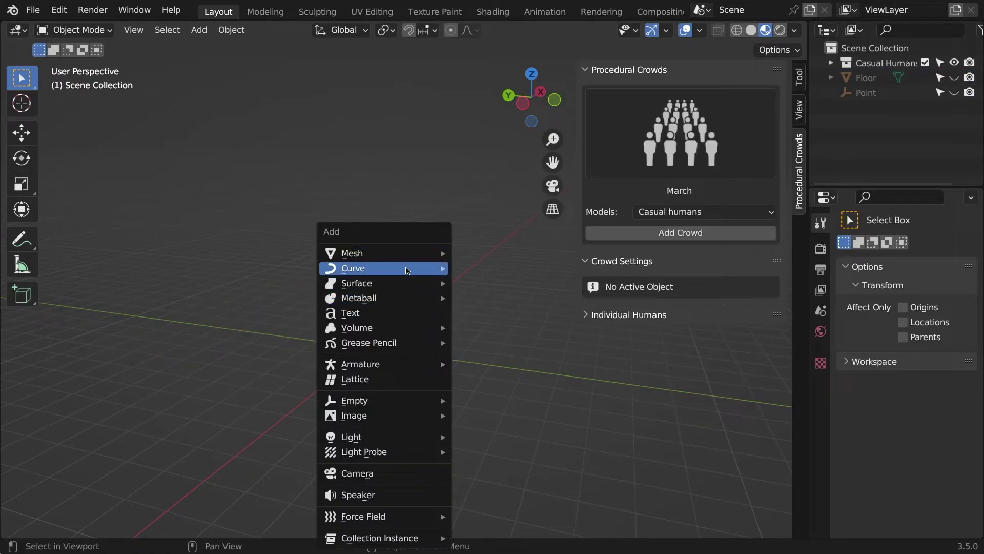
{"action": "left_click", "coordinate": [477, 268]}
{"action": "key", "text": "s"}
{"action": "left_click", "coordinate": [385, 323]}
{"action": "key", "text": "ctrl+a"}
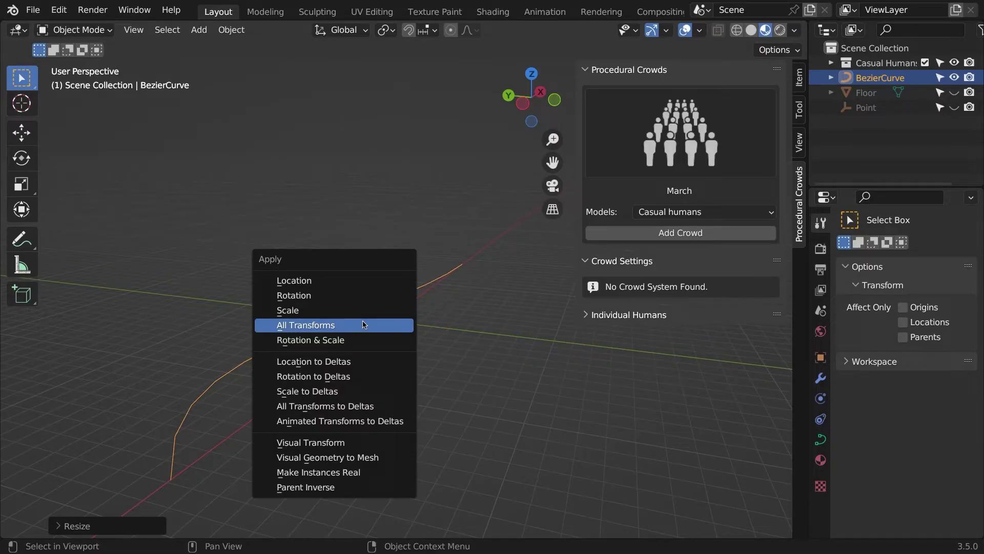
{"action": "left_click", "coordinate": [363, 325]}
Add the March crowd to the curve with march length 17.97, 7 rows, 17 columns and lateral space 0.68
{"action": "left_click", "coordinate": [673, 233]}
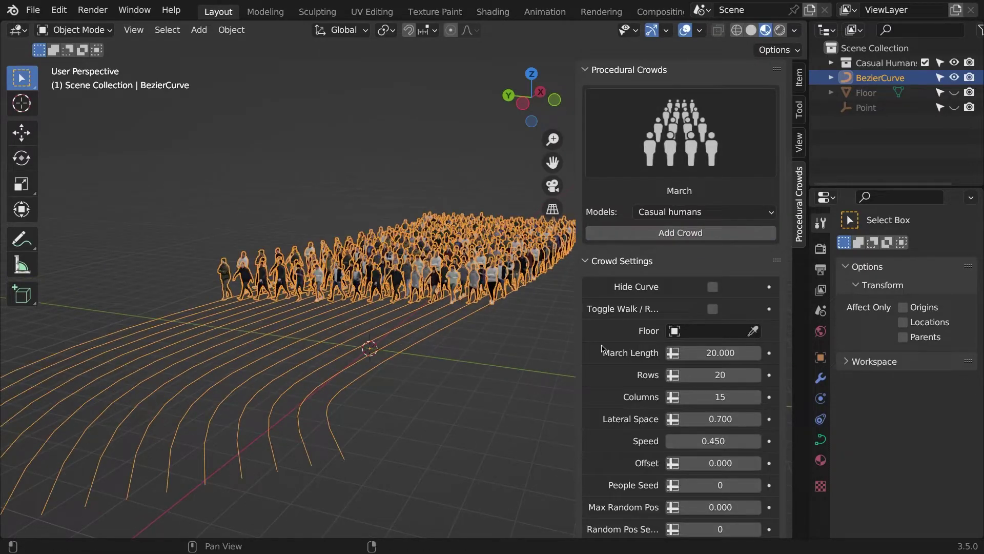
{"action": "scroll", "coordinate": [696, 256], "scroll_direction": "down", "scroll_amount": 5}
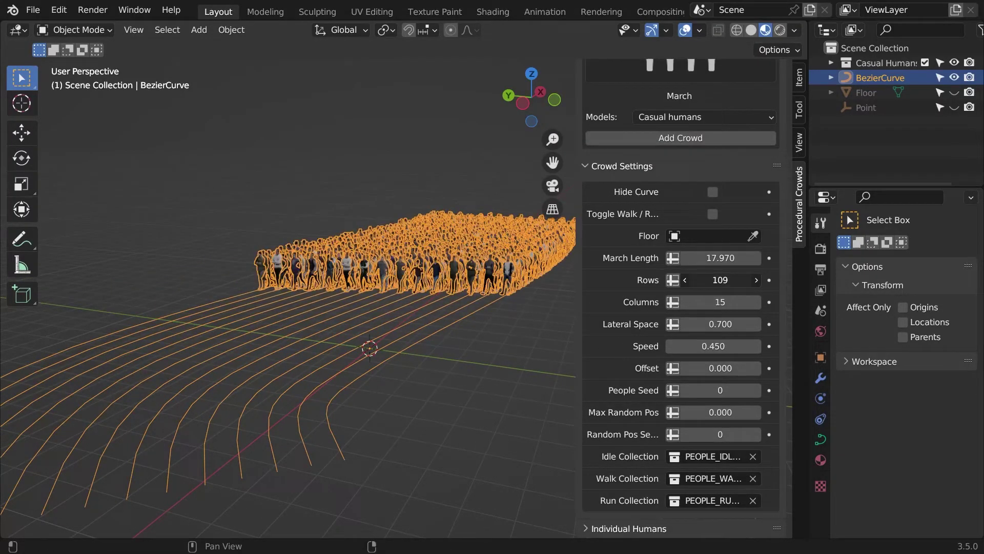
{"action": "middle_click_drag", "start_coordinate": [470, 282], "coordinate": [441, 295]}
{"action": "left_click_drag", "start_coordinate": [720, 302], "coordinate": [715, 324]}
Play the march animation, switch the people to running and set the speed to 12.47
{"action": "left_click_drag", "start_coordinate": [713, 346], "coordinate": [700, 372]}
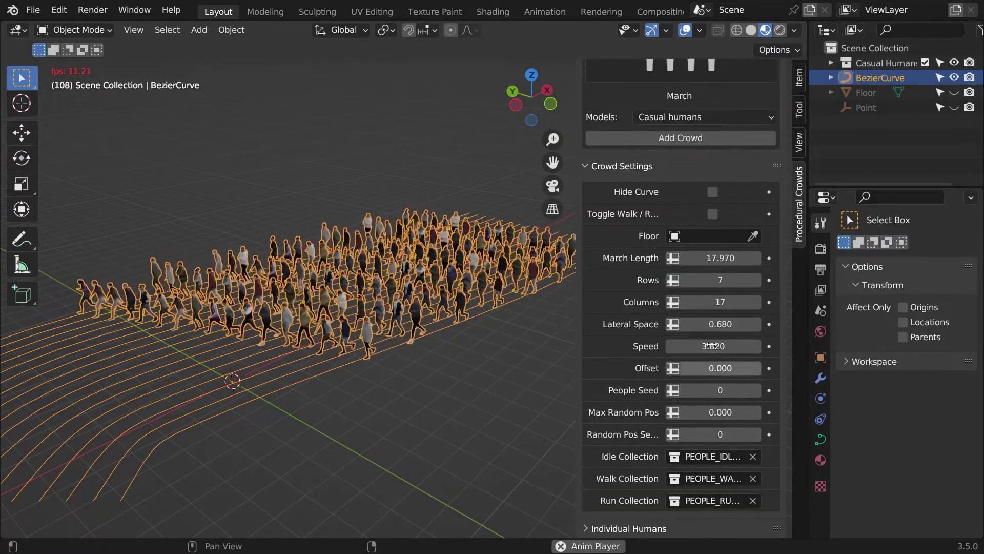
{"action": "left_click_drag", "start_coordinate": [711, 346], "coordinate": [738, 349]}
{"action": "left_click", "coordinate": [713, 214]}
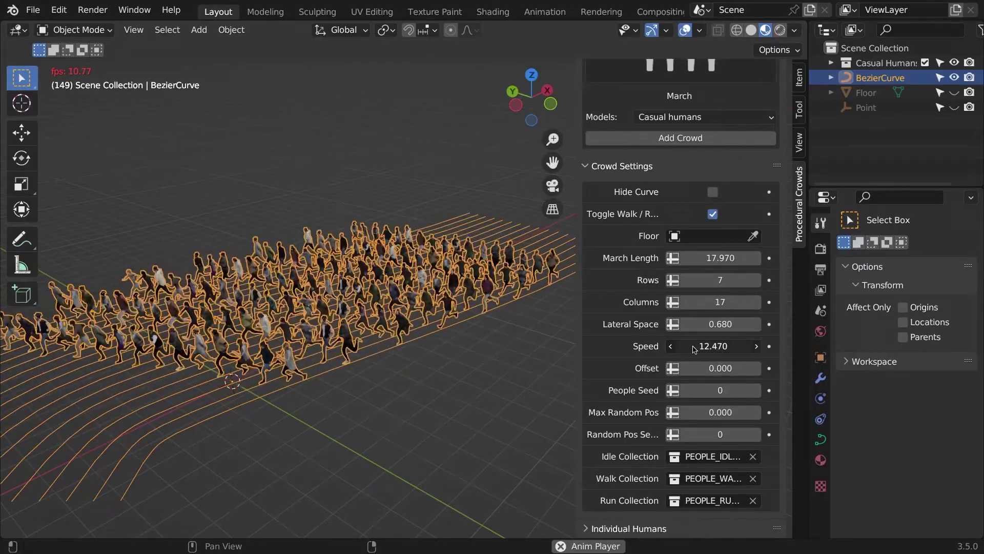
Delete the march crowd and choose the Random walk crowd type
{"action": "mouse_move", "coordinate": [457, 352]}
{"action": "middle_mouse_down"}
{"action": "mouse_move", "coordinate": [407, 334]}
{"action": "mouse_move", "coordinate": [446, 358]}
{"action": "middle_mouse_up"}
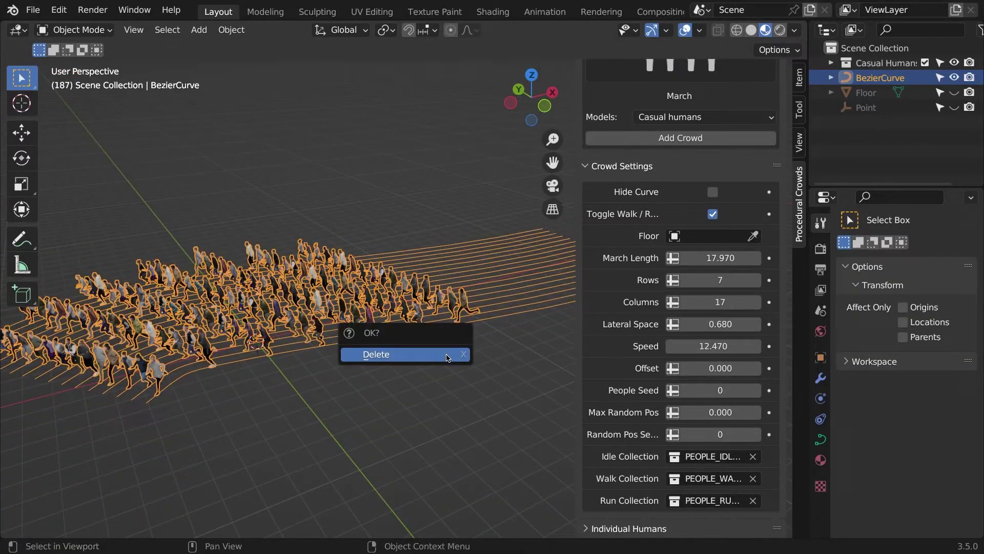
{"action": "left_click", "coordinate": [448, 355]}
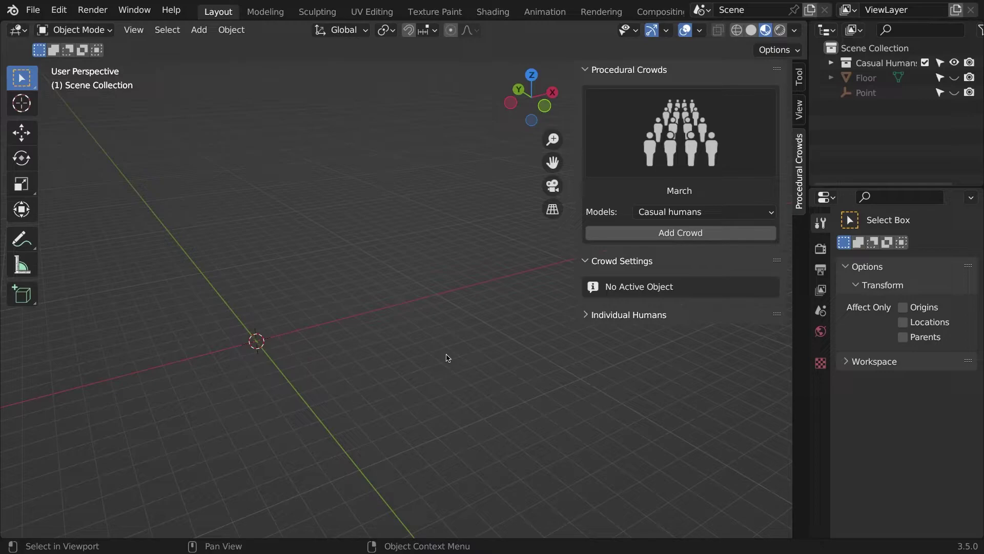
{"action": "left_click", "coordinate": [665, 134]}
{"action": "left_click", "coordinate": [650, 211]}
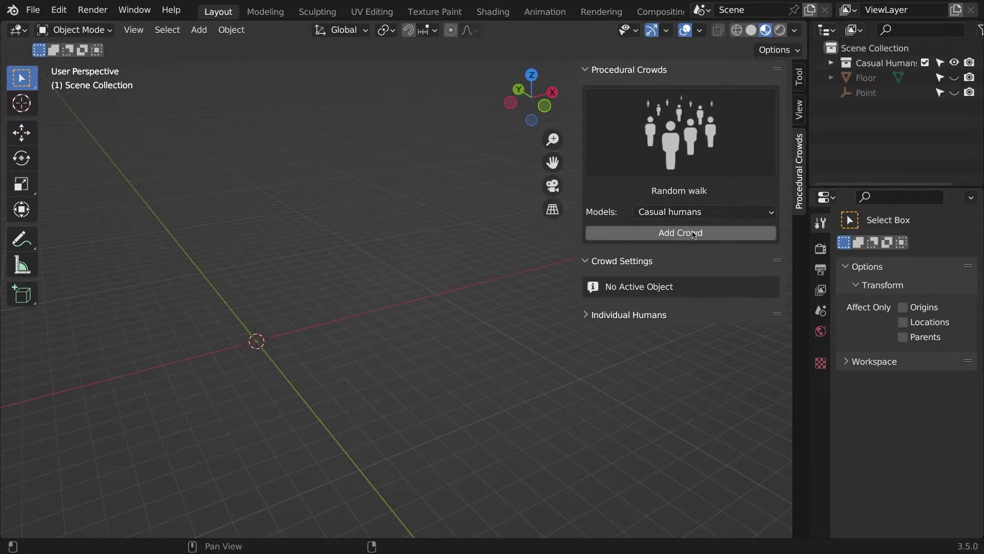
Add the Random walk crowd with the casual humans models and play the animation
{"action": "scroll", "coordinate": [451, 300], "scroll_direction": "down", "scroll_amount": 5}
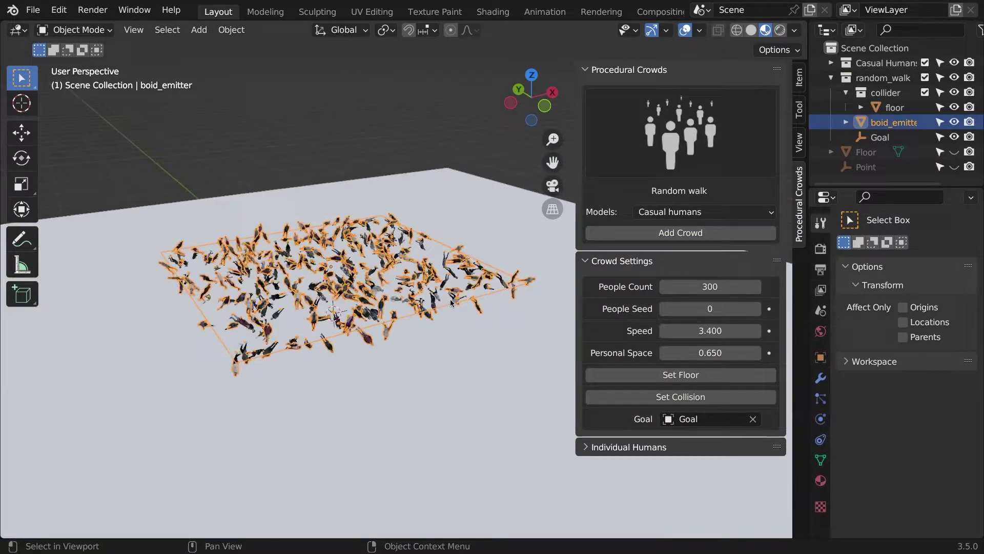
{"action": "mouse_move", "coordinate": [453, 321]}
{"action": "middle_mouse_down"}
{"action": "mouse_move", "coordinate": [448, 288]}
{"action": "mouse_move", "coordinate": [465, 290]}
{"action": "mouse_move", "coordinate": [439, 329]}
{"action": "mouse_move", "coordinate": [472, 334]}
{"action": "mouse_move", "coordinate": [456, 337]}
{"action": "middle_mouse_up"}
{"action": "key", "text": "space"}
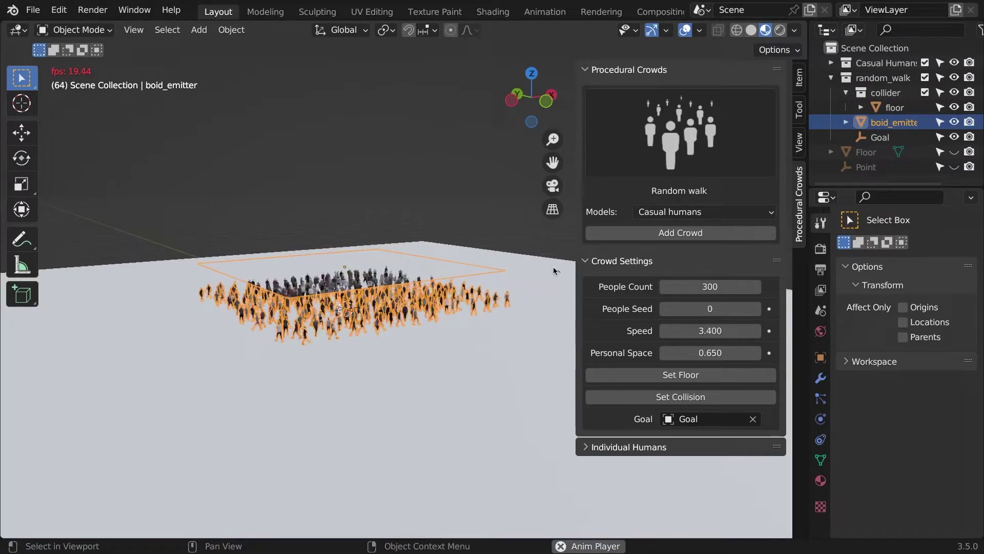
Select the random walk's Goal empty and move it freehand to the far side of the crowd, near the floor's edge
{"action": "left_click", "coordinate": [895, 107]}
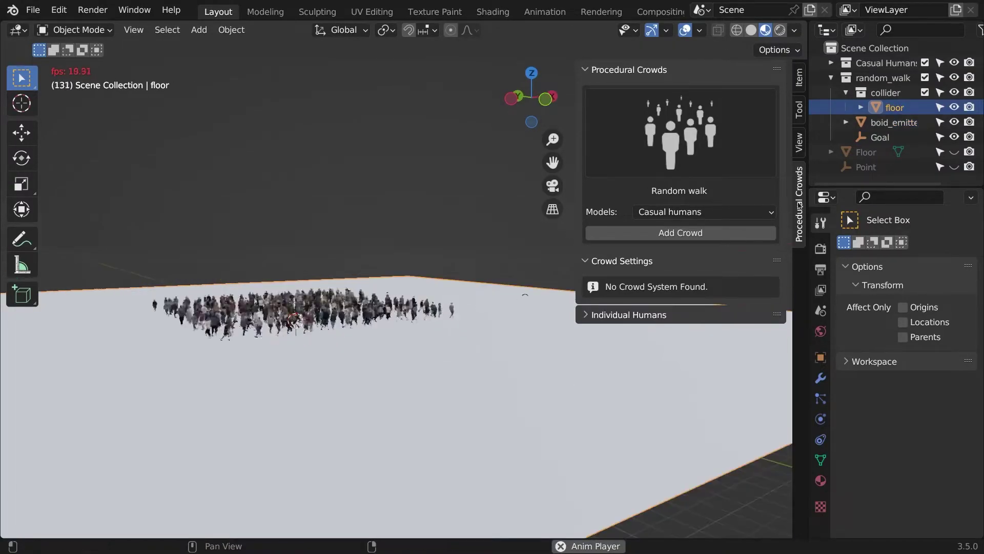
{"action": "left_click", "coordinate": [880, 136]}
{"action": "key", "text": "g"}
{"action": "left_click", "coordinate": [453, 253]}
{"action": "middle_click_drag", "start_coordinate": [452, 250], "coordinate": [486, 293]}
{"action": "scroll", "coordinate": [486, 294], "scroll_direction": "down", "scroll_amount": 5}
{"action": "key", "text": "g"}
{"action": "left_click", "coordinate": [208, 351]}
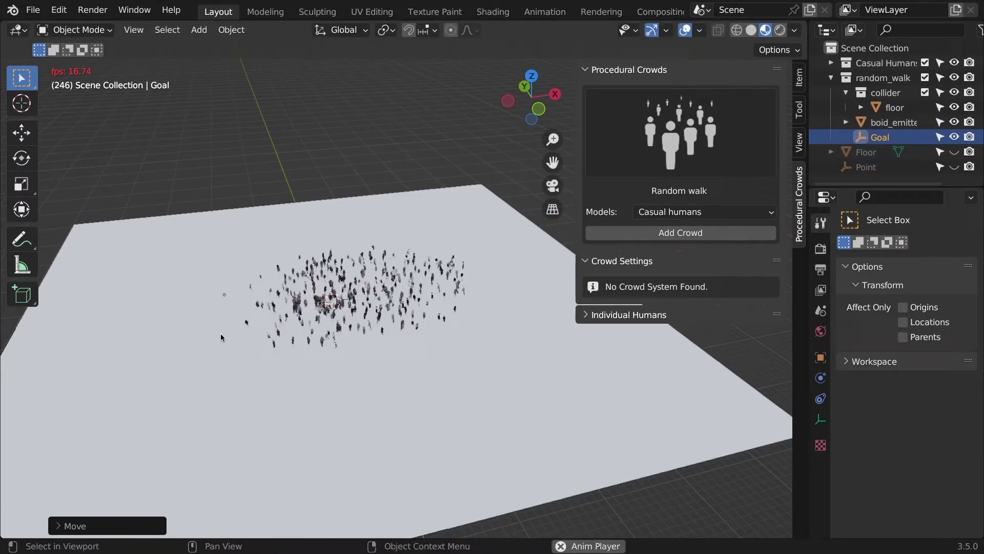
Frame the Goal empty and raise it along the Z axis above the floor
{"action": "key", "text": "KP_Decimal"}
{"action": "scroll", "coordinate": [261, 325], "scroll_direction": "down", "scroll_amount": 15}
{"action": "scroll", "coordinate": [371, 296], "scroll_direction": "up", "scroll_amount": 4}
{"action": "middle_click_drag", "start_coordinate": [399, 291], "coordinate": [375, 276], "text": "shift"}
{"action": "key", "text": "g"}
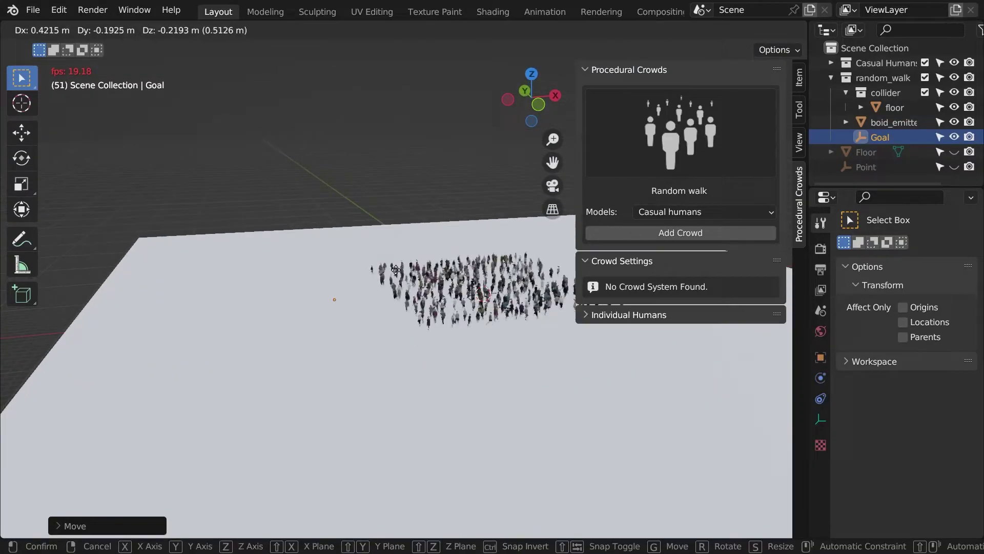
{"action": "key", "text": "z"}
{"action": "left_click", "coordinate": [408, 218]}
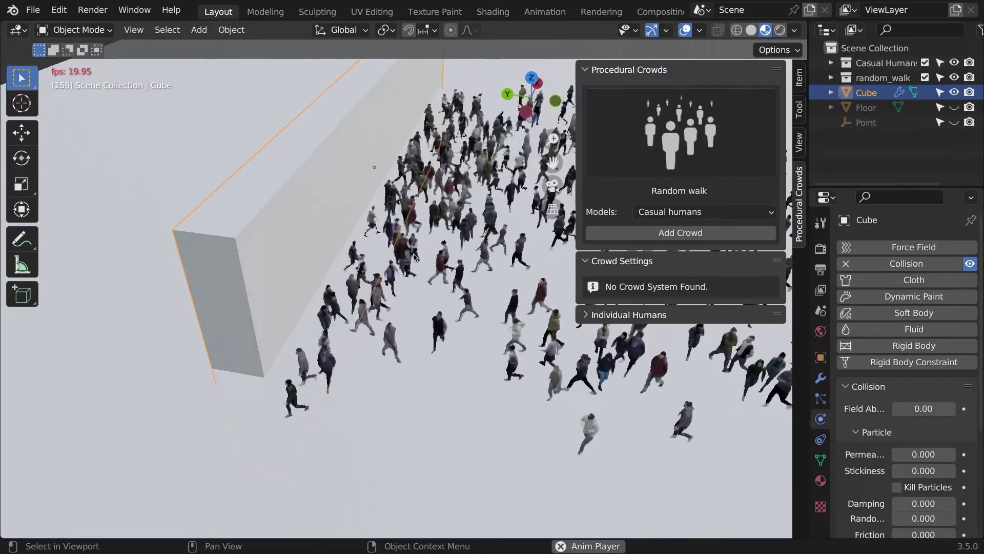
Select the ring-shaped Stadium mesh and add the Stadium crowd type with the casual humans models
{"action": "middle_click_drag", "start_coordinate": [413, 253], "coordinate": [365, 278]}
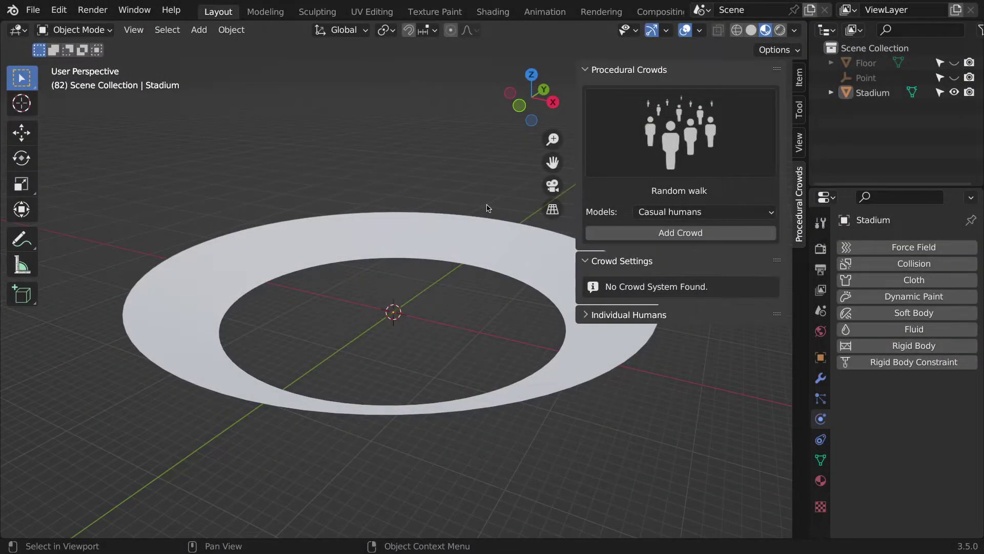
{"action": "left_click", "coordinate": [487, 217]}
{"action": "left_click", "coordinate": [666, 131]}
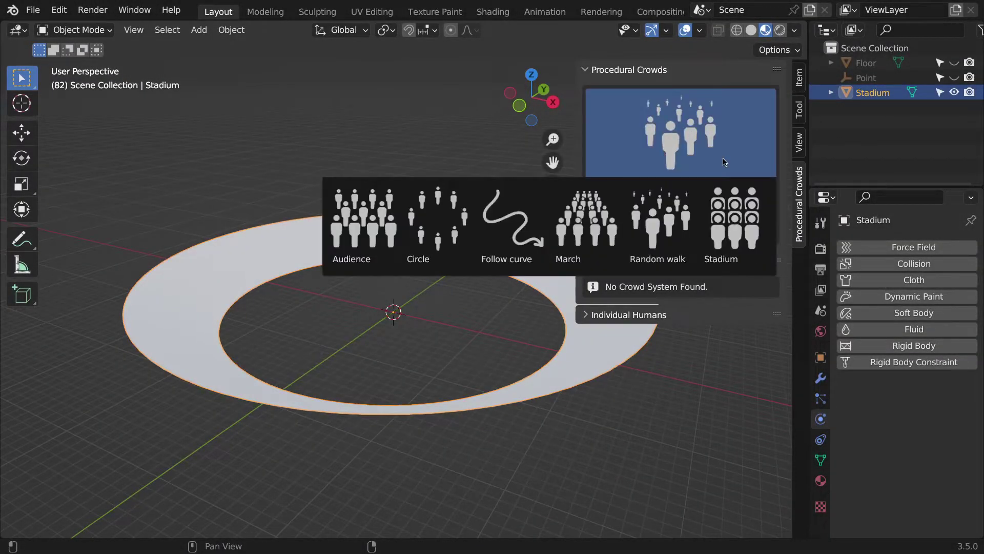
{"action": "left_click", "coordinate": [722, 224]}
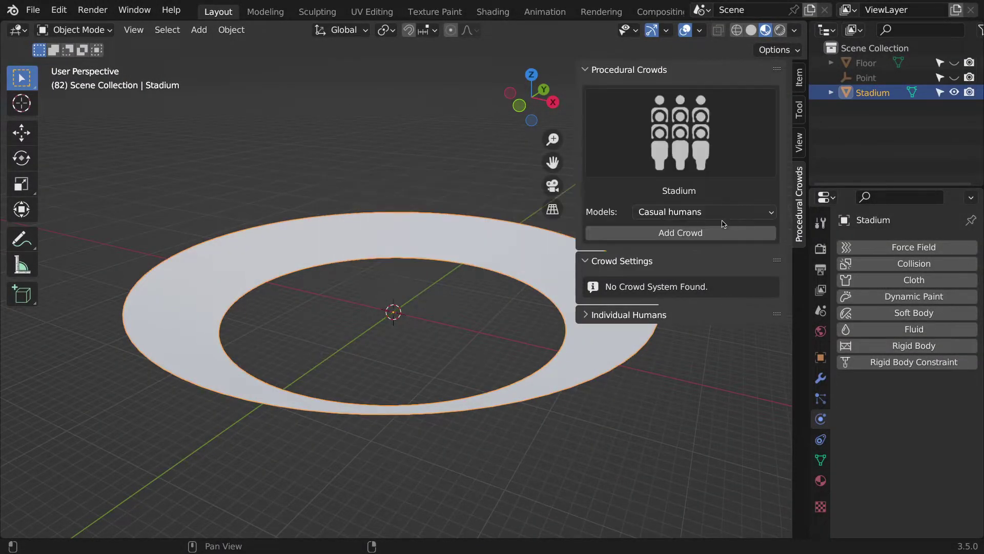
{"action": "left_click", "coordinate": [696, 235]}
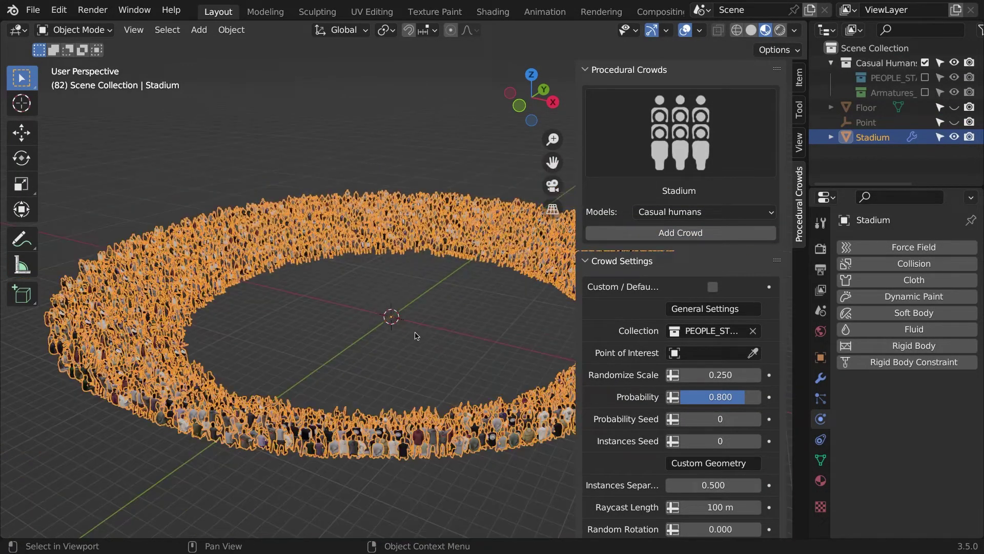
Set the stadium crowd's Randomize Scale to 0.060 and Probability to 0.649
{"action": "middle_click_drag", "start_coordinate": [412, 337], "coordinate": [262, 298]}
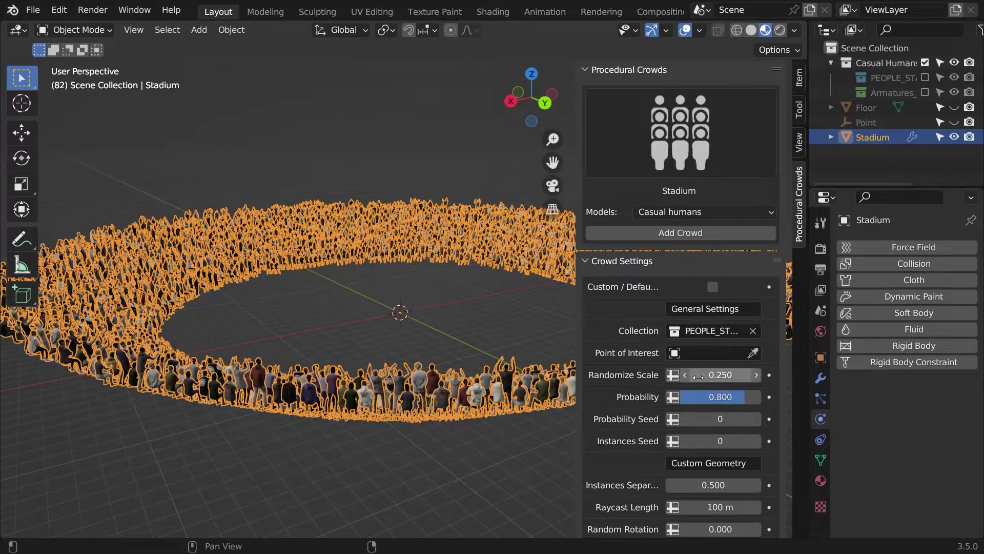
{"action": "mouse_move", "coordinate": [698, 377]}
{"action": "left_mouse_down"}
{"action": "mouse_move", "coordinate": [748, 376]}
{"action": "mouse_move", "coordinate": [686, 377]}
{"action": "left_mouse_up"}
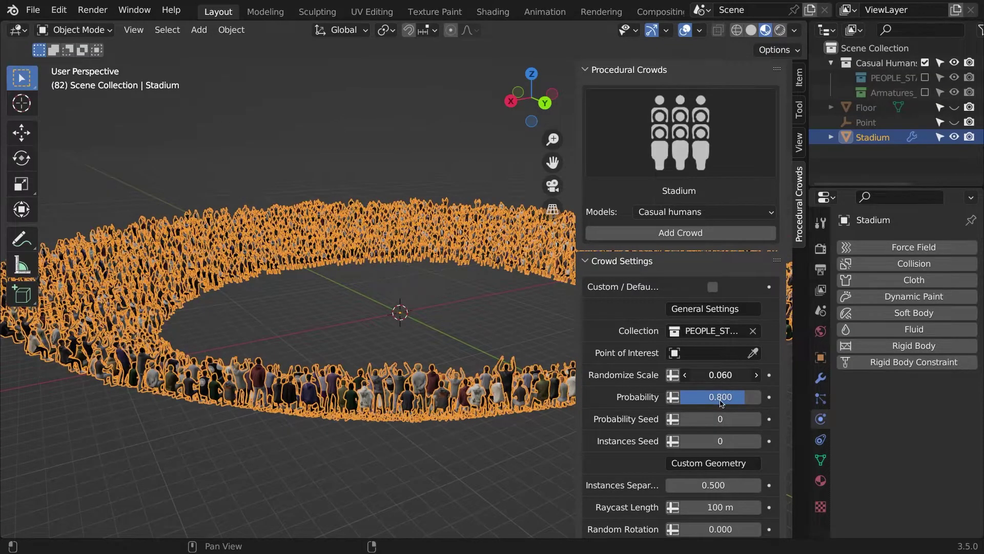
{"action": "mouse_move", "coordinate": [745, 397]}
{"action": "left_mouse_down"}
{"action": "mouse_move", "coordinate": [681, 397]}
{"action": "mouse_move", "coordinate": [728, 401]}
{"action": "left_mouse_up"}
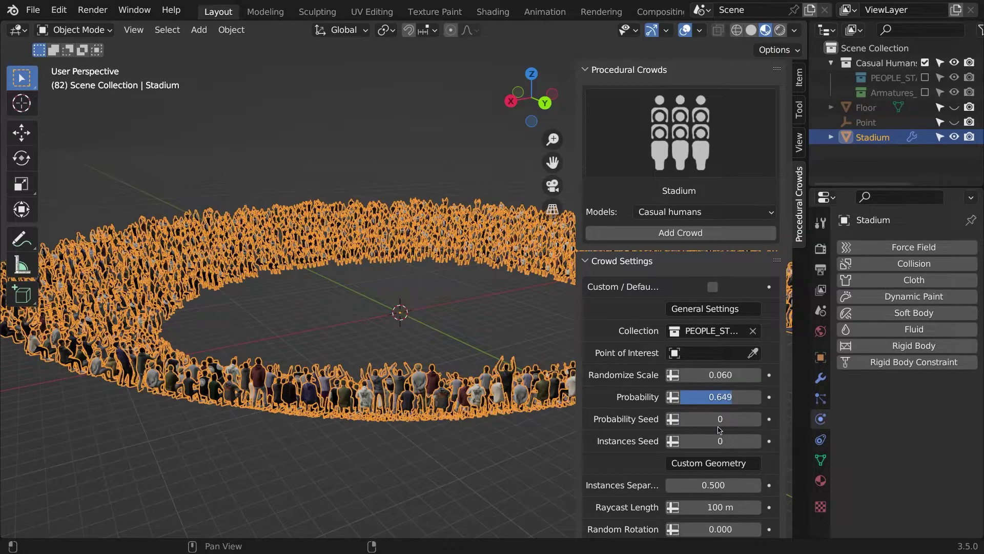
{"action": "scroll", "coordinate": [720, 430], "scroll_direction": "down", "scroll_amount": 5}
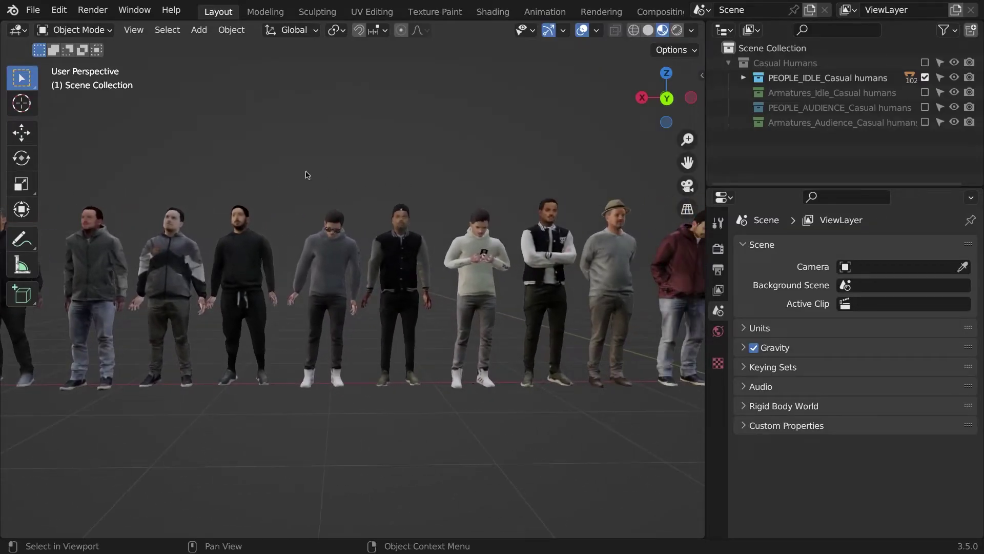
Examine the row of human models in the PEOPLE_IDLE_Casual humans collection
{"action": "middle_click_drag", "start_coordinate": [246, 187], "coordinate": [141, 183], "text": "shift"}
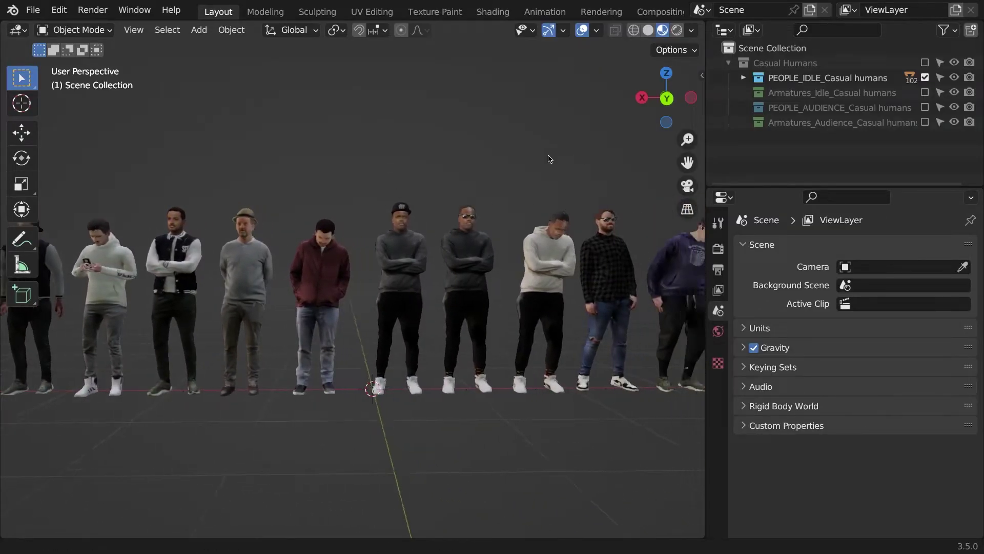
{"action": "middle_click_drag", "start_coordinate": [235, 167], "coordinate": [131, 166], "text": "shift"}
{"action": "mouse_move", "coordinate": [520, 164]}
{"action": "middle_mouse_down", "text": "shift"}
{"action": "mouse_move", "coordinate": [146, 163]}
{"action": "mouse_move", "coordinate": [323, 170]}
{"action": "mouse_move", "coordinate": [150, 171]}
{"action": "middle_mouse_up", "text": "shift"}
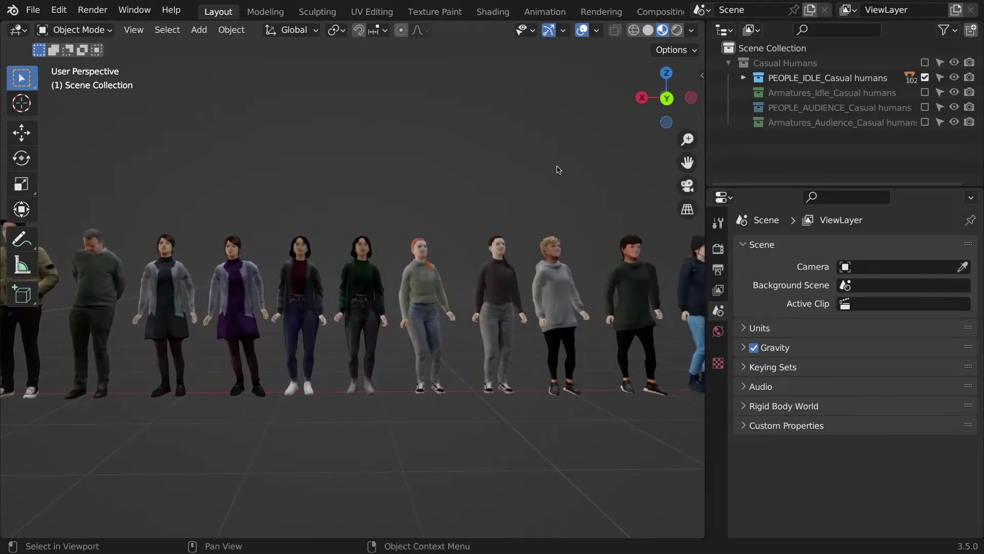
{"action": "middle_click_drag", "start_coordinate": [558, 169], "coordinate": [95, 141], "text": "shift"}
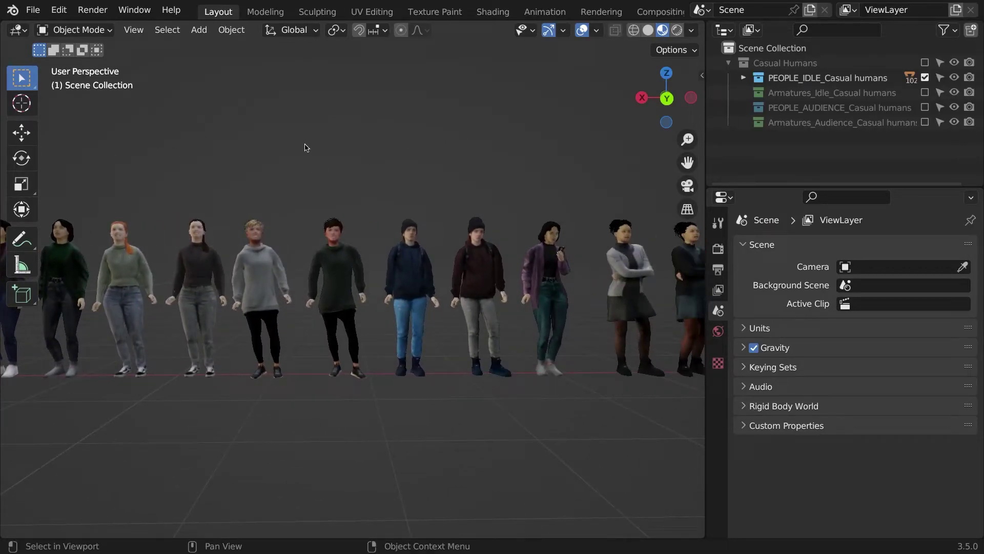
{"action": "middle_click_drag", "start_coordinate": [458, 173], "coordinate": [528, 190], "text": "shift"}
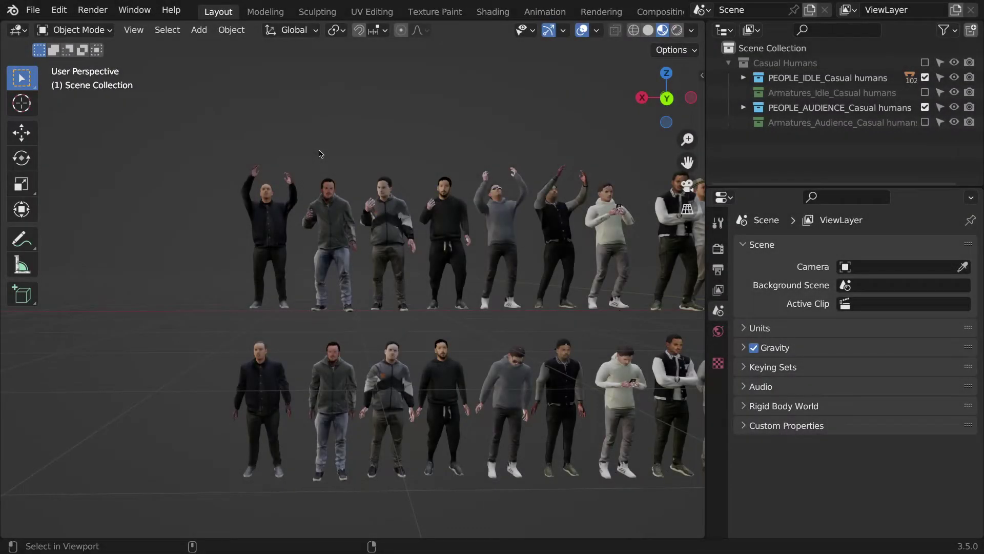
Play the animation and compare the PEOPLE_AUDIENCE models with the idle models along both rows
{"action": "middle_click_drag", "start_coordinate": [502, 152], "coordinate": [217, 153], "text": "shift"}
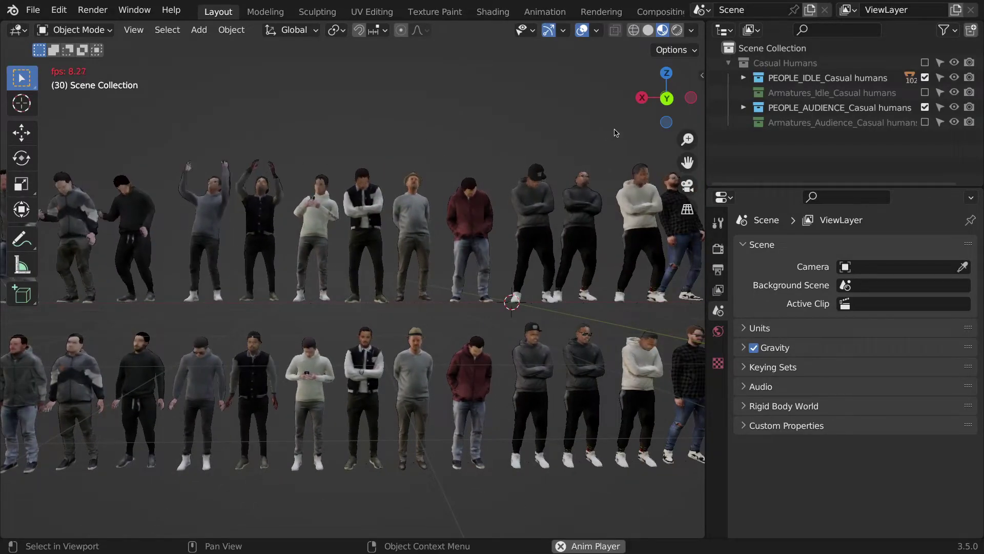
{"action": "middle_click_drag", "start_coordinate": [615, 133], "coordinate": [334, 137], "text": "shift"}
{"action": "middle_click_drag", "start_coordinate": [566, 140], "coordinate": [534, 148], "text": "shift"}
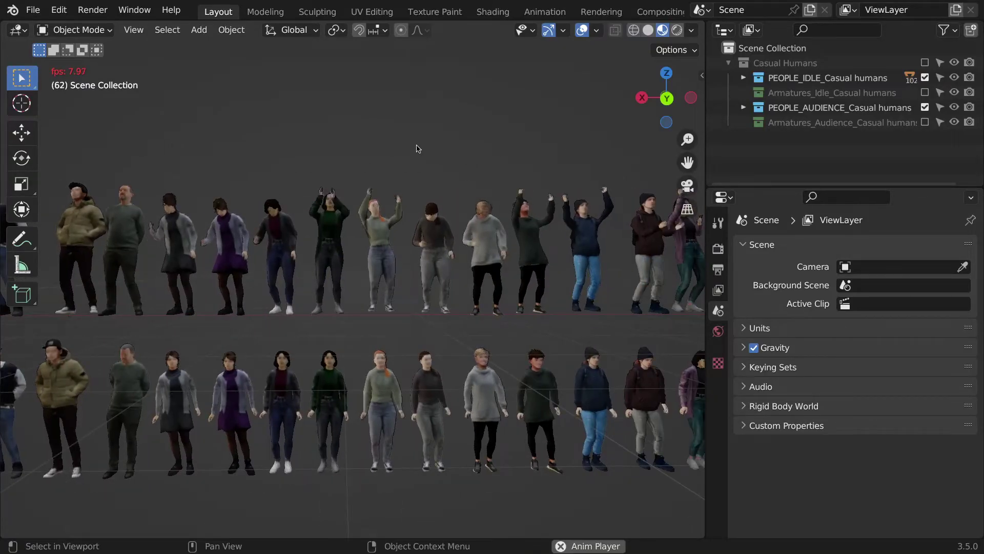
{"action": "middle_click_drag", "start_coordinate": [417, 148], "coordinate": [216, 139], "text": "shift"}
{"action": "middle_click_drag", "start_coordinate": [531, 123], "coordinate": [376, 129], "text": "shift"}
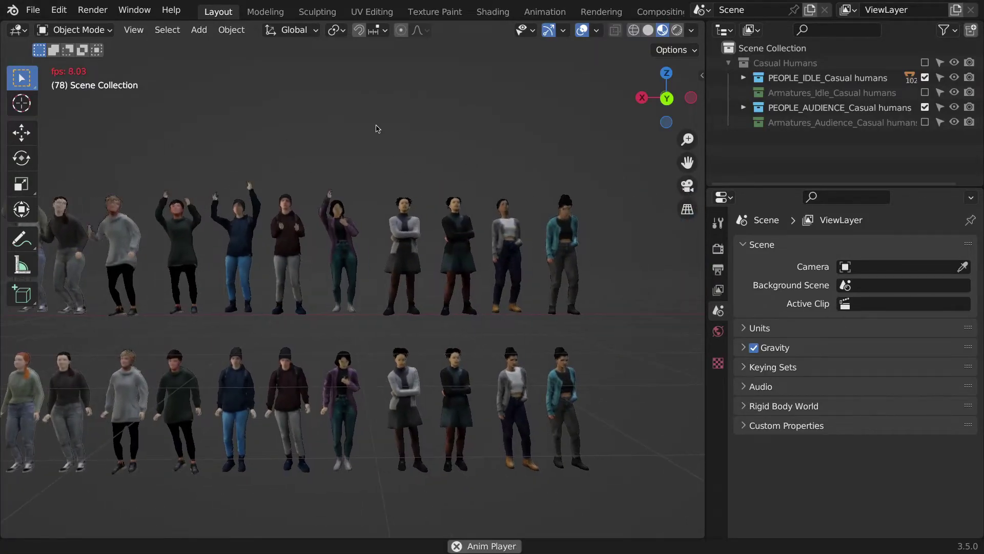
{"action": "scroll", "coordinate": [376, 128], "scroll_direction": "down", "scroll_amount": 8}
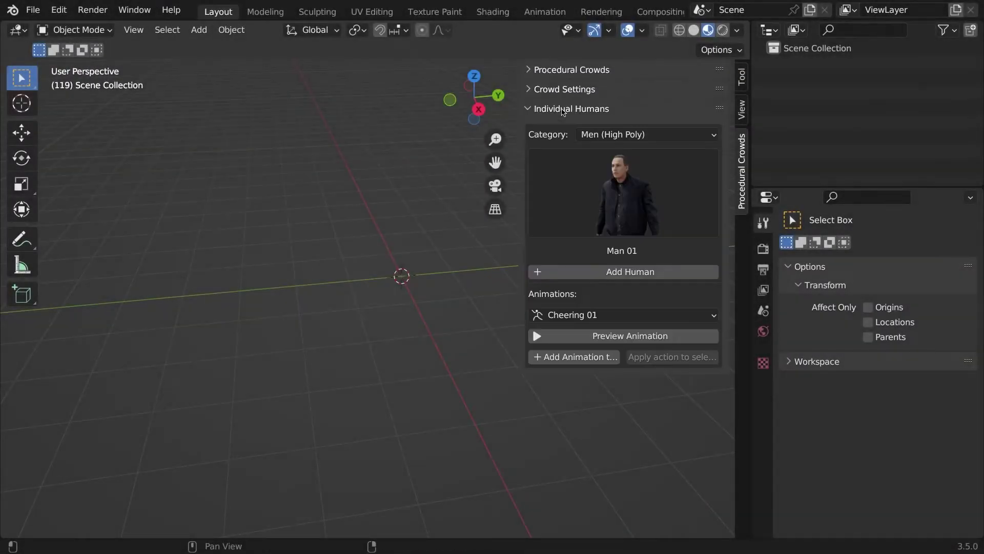
Browse the individual human models and switch the category to Women (High Poly)
{"action": "left_click", "coordinate": [605, 200]}
{"action": "left_click", "coordinate": [614, 138]}
{"action": "left_click", "coordinate": [601, 184]}
{"action": "left_click", "coordinate": [592, 195]}
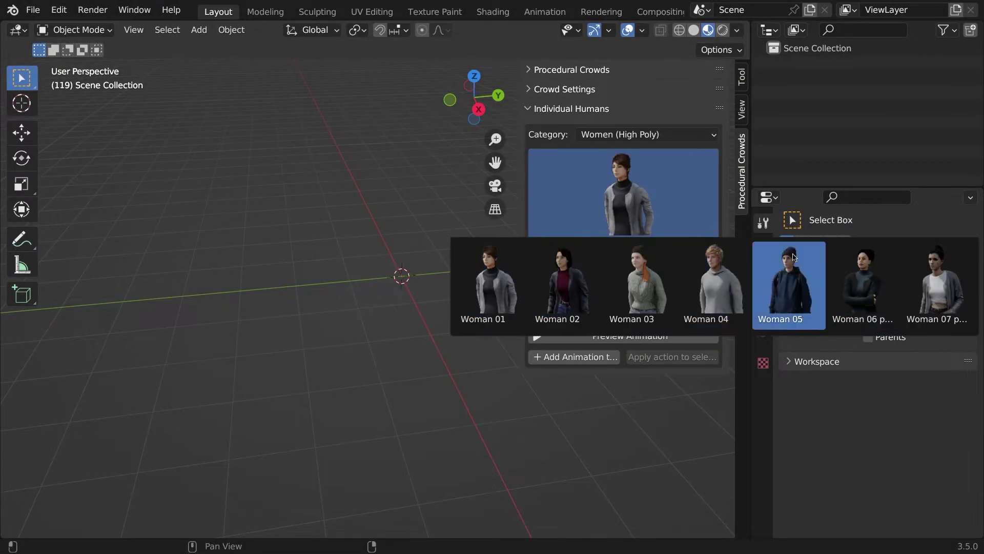
Set the individual humans category to Men (High Poly) and add the Man 04 model
{"action": "left_click", "coordinate": [614, 136]}
{"action": "left_click", "coordinate": [603, 152]}
{"action": "left_click", "coordinate": [595, 226]}
{"action": "left_click", "coordinate": [641, 280]}
{"action": "left_click", "coordinate": [625, 272]}
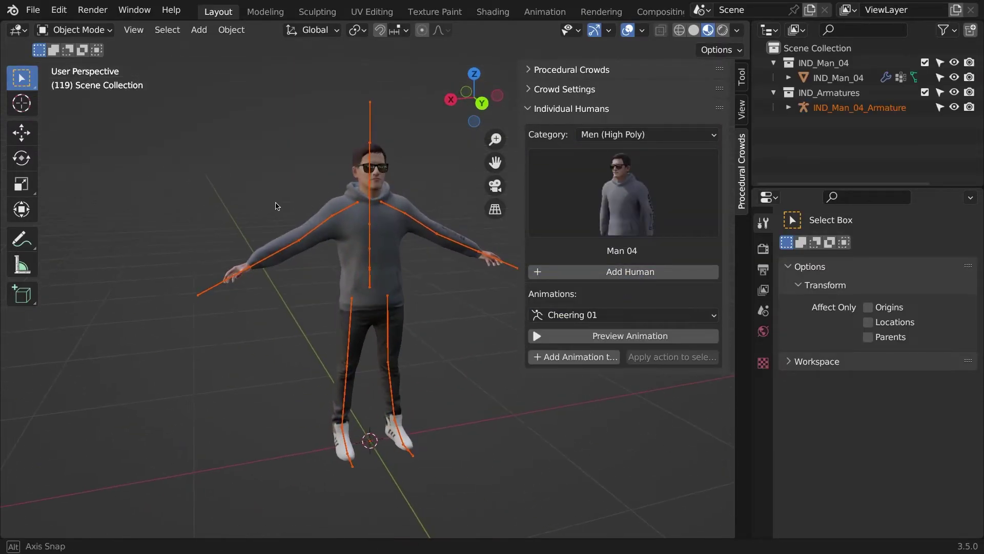
Choose the Man 12 pose model and add it to the scene
{"action": "left_click", "coordinate": [623, 192]}
{"action": "left_click", "coordinate": [581, 350]}
{"action": "left_click", "coordinate": [626, 272]}
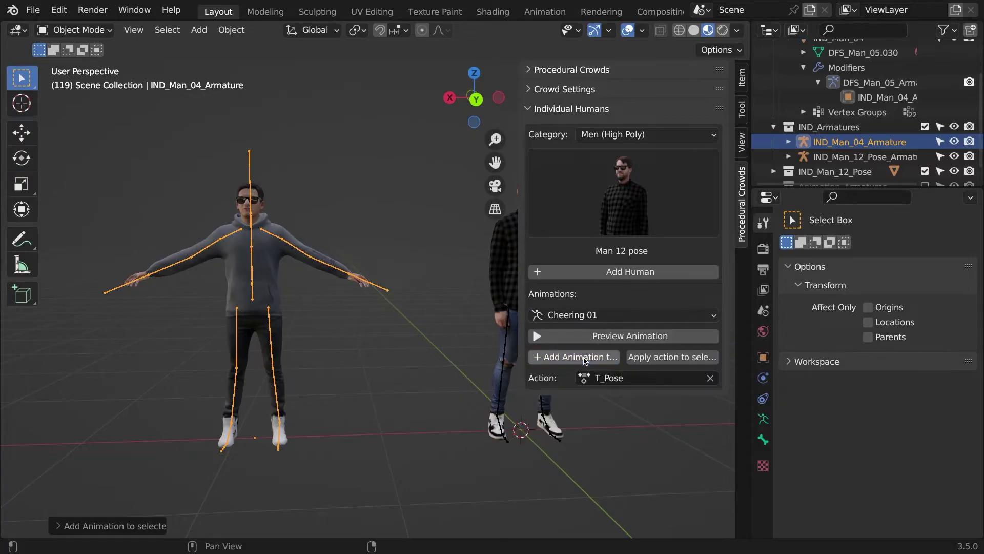
Add the Cheering 01 animation to the Man 04 armature and play the animation
{"action": "left_click", "coordinate": [585, 360]}
{"action": "left_click", "coordinate": [563, 410]}
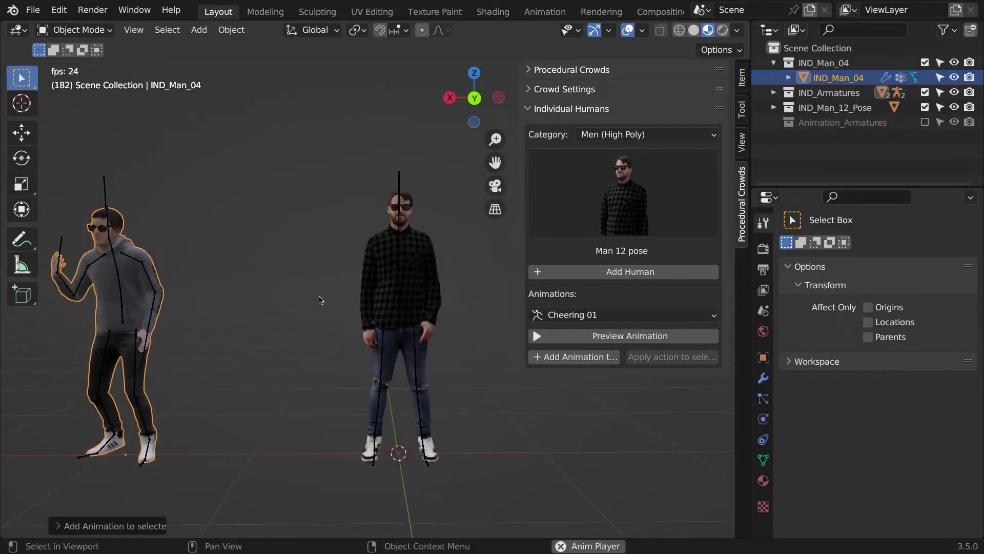
Add the Cheering 03 animation to the Man 12 pose model
{"action": "left_click", "coordinate": [399, 287]}
{"action": "left_click", "coordinate": [622, 315]}
{"action": "left_click", "coordinate": [589, 362]}
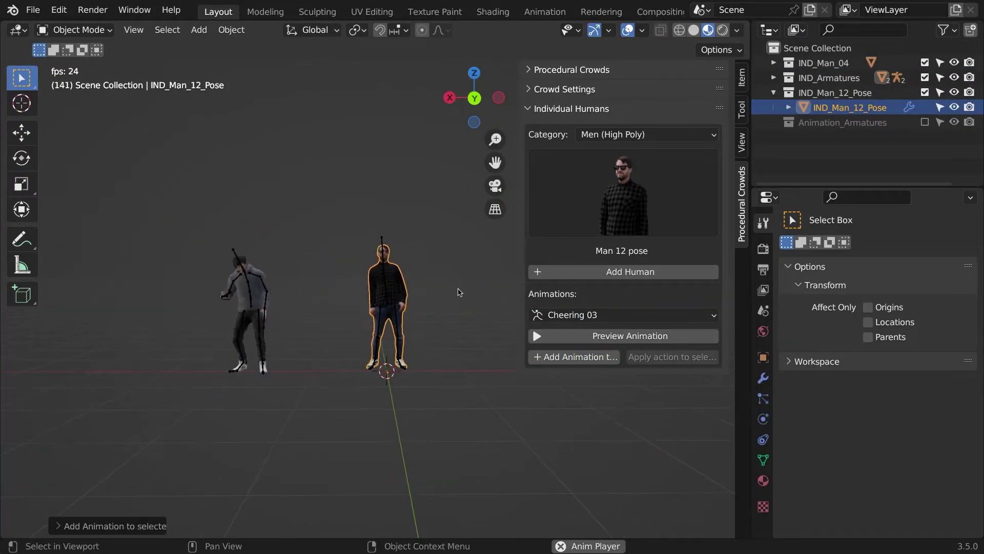
{"action": "scroll", "coordinate": [459, 292], "scroll_direction": "up", "scroll_amount": 1}
Set the individual humans category to Men (Low Poly) and move all existing humans aside along the X axis
{"action": "left_click", "coordinate": [647, 134]}
{"action": "left_click", "coordinate": [605, 164]}
{"action": "key", "text": "a"}
{"action": "key", "text": "g"}
{"action": "key", "text": "x"}
{"action": "left_click", "coordinate": [324, 250]}
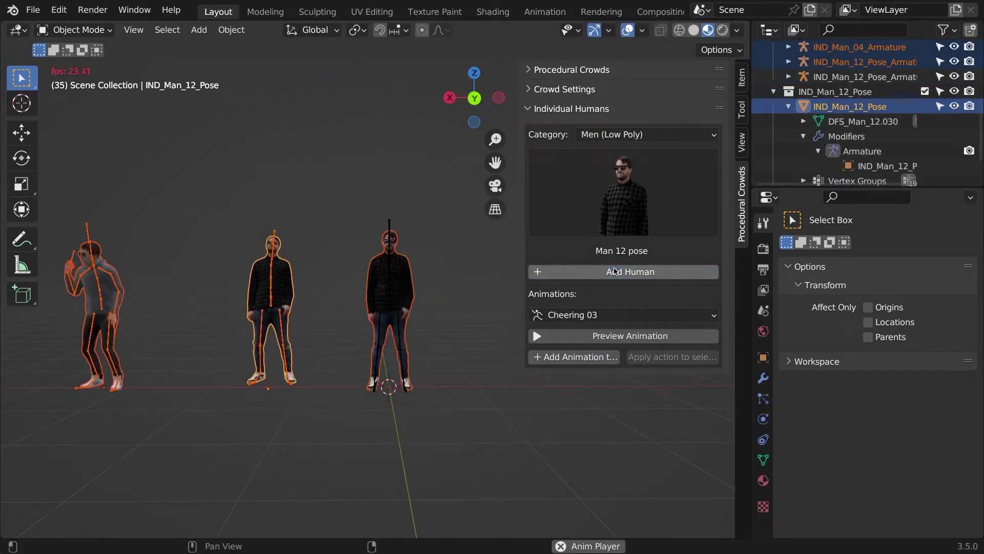
Add the low-poly Man 12 pose model to the scene and give it the Cheering 03 animation
{"action": "left_click", "coordinate": [565, 356]}
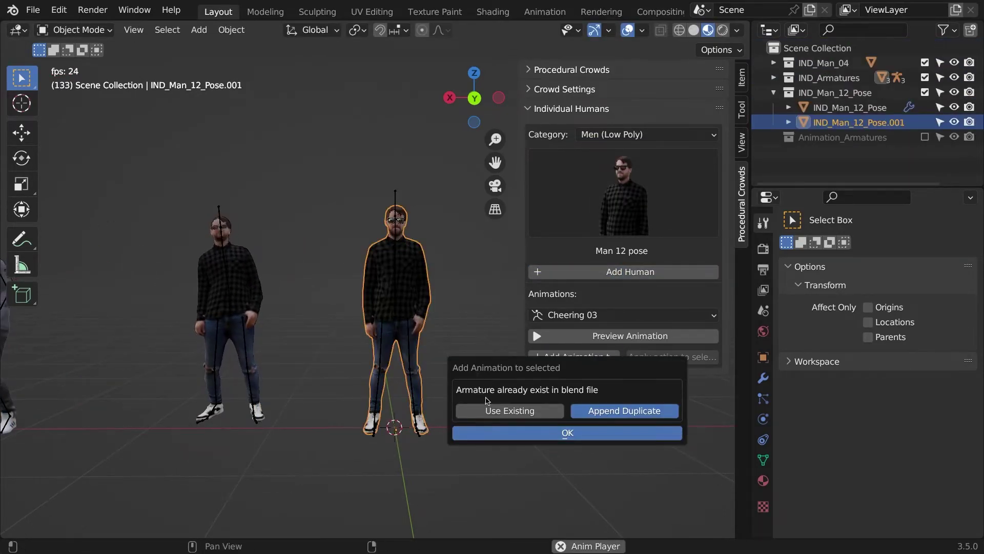
{"action": "left_click", "coordinate": [507, 432]}
{"action": "scroll", "coordinate": [323, 185], "scroll_direction": "up", "scroll_amount": 3}
{"action": "middle_click_drag", "start_coordinate": [340, 183], "coordinate": [437, 331], "text": "shift"}
{"action": "scroll", "coordinate": [437, 331], "scroll_direction": "up", "scroll_amount": 1}
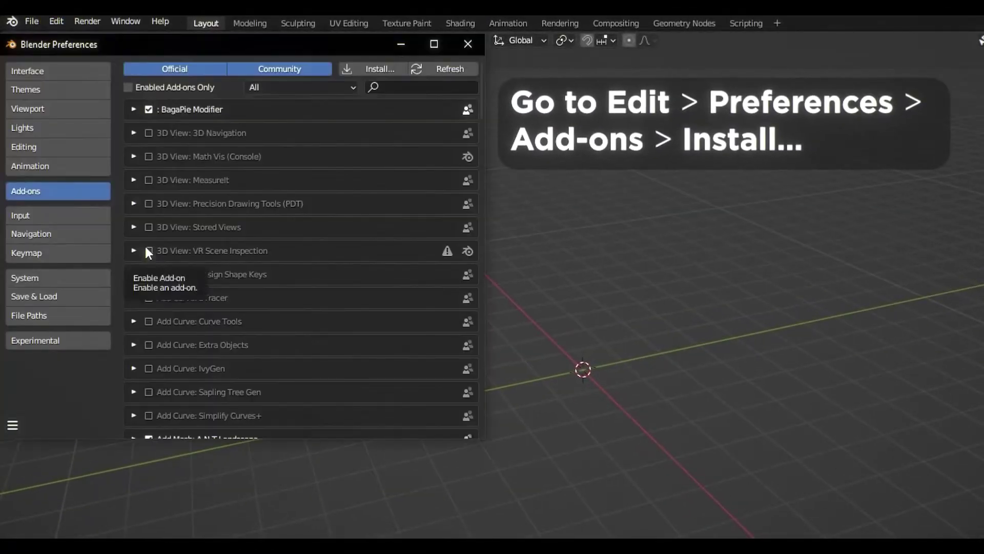
Install the Procedural Crowds add-on and set its assets folder to Procedural_Crowds_Assets_v1.0.0
{"action": "left_click", "coordinate": [376, 69]}
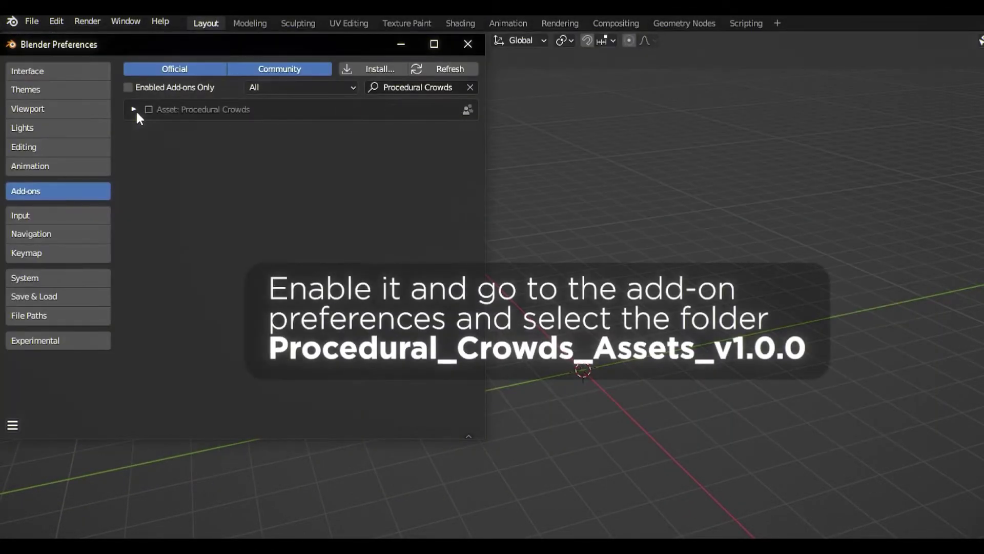
{"action": "left_click", "coordinate": [468, 218]}
{"action": "double_click", "coordinate": [263, 101]}
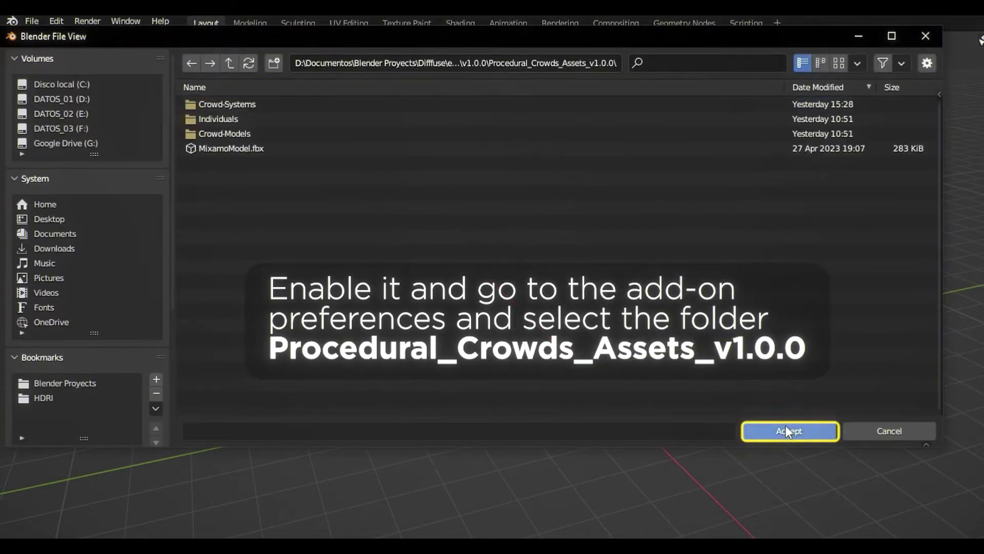
{"action": "left_click", "coordinate": [785, 427]}
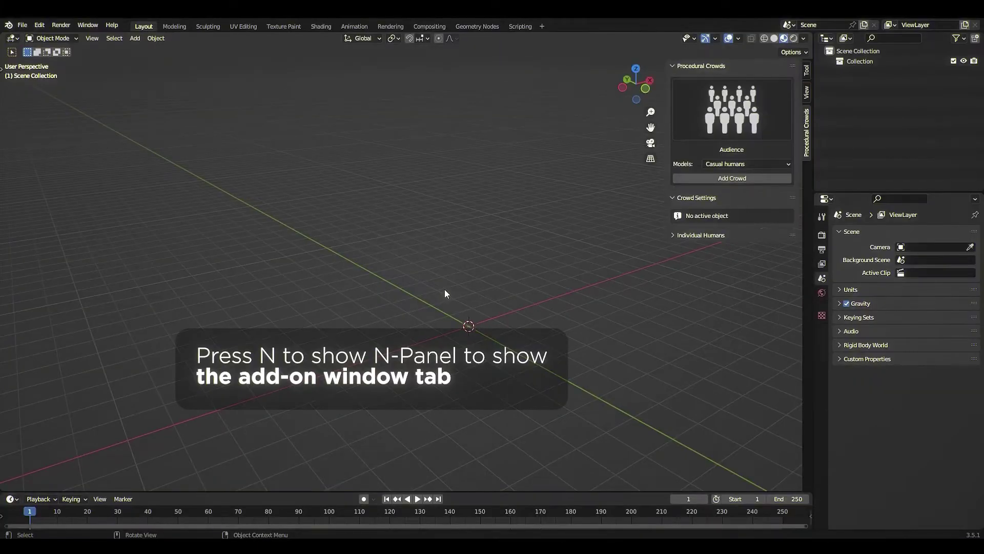
Add a Stadium crowd with the Casual humans models and set its instances separation to 0.530
{"action": "left_click", "coordinate": [779, 126]}
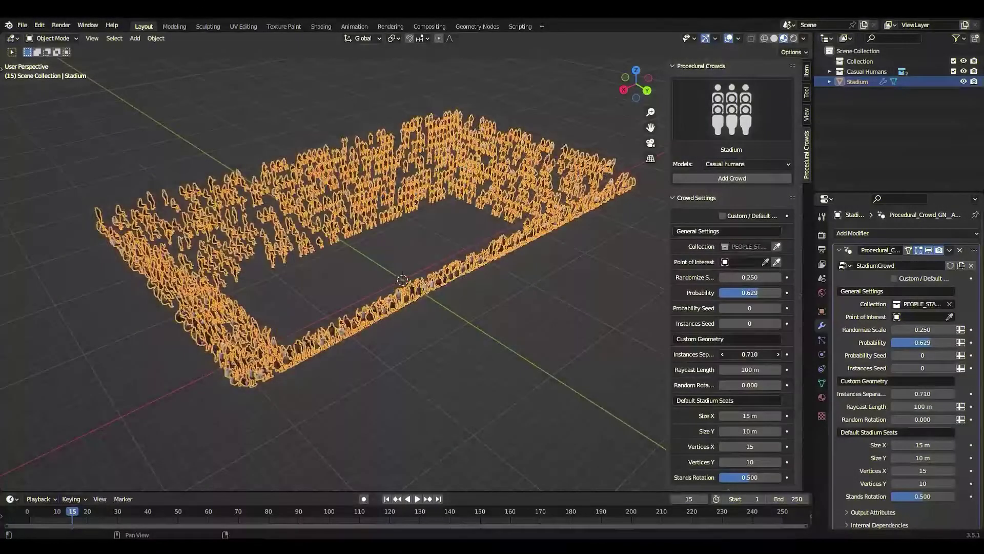
{"action": "left_click", "coordinate": [840, 250]}
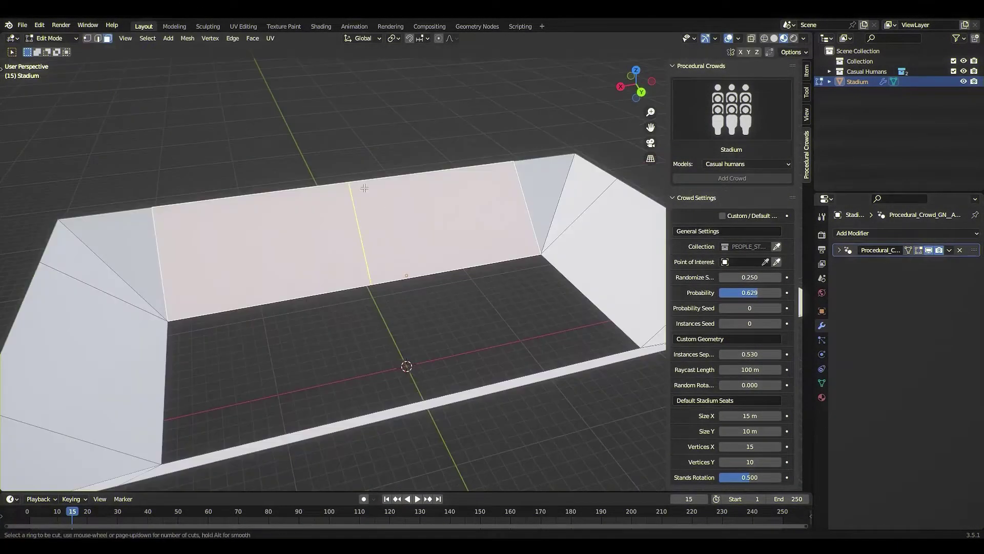
Subdivide the long back stand of the Stadium mesh with loop cuts and delete rows and columns of faces to form aisles
{"action": "scroll", "coordinate": [362, 184], "scroll_direction": "up", "scroll_amount": 16}
{"action": "left_click", "coordinate": [360, 182]}
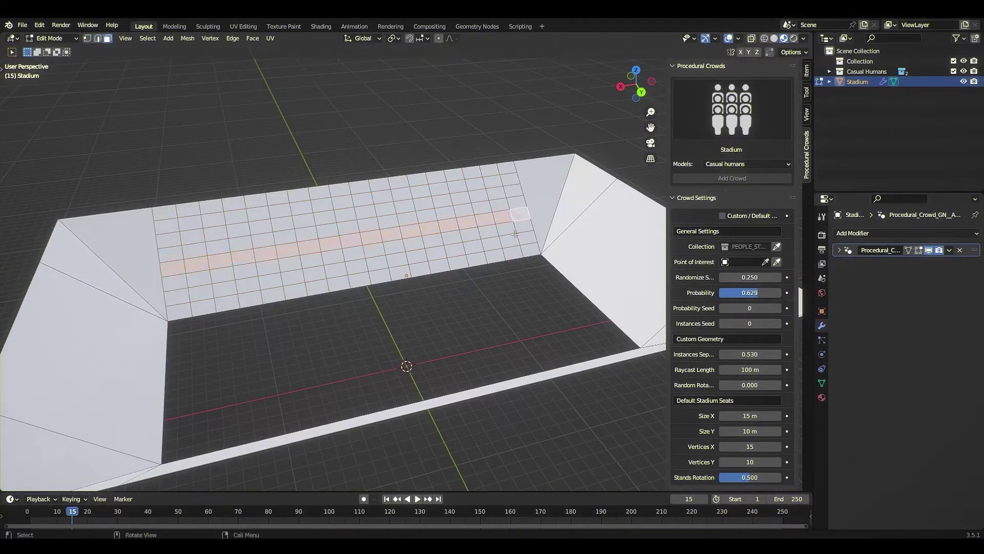
{"action": "key", "text": "x"}
{"action": "key", "text": "f"}
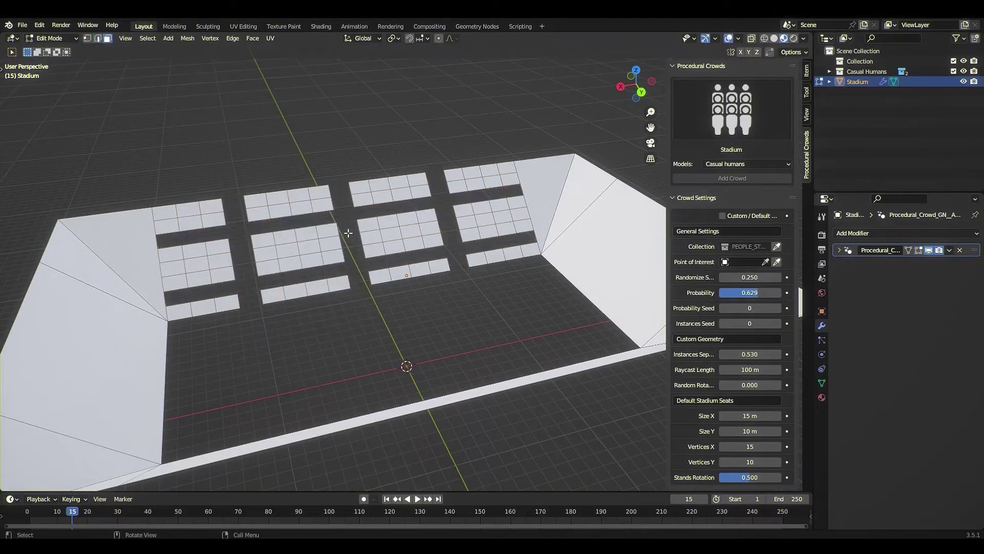
{"action": "key", "text": "Tab"}
{"action": "middle_click_drag", "start_coordinate": [394, 241], "coordinate": [433, 233]}
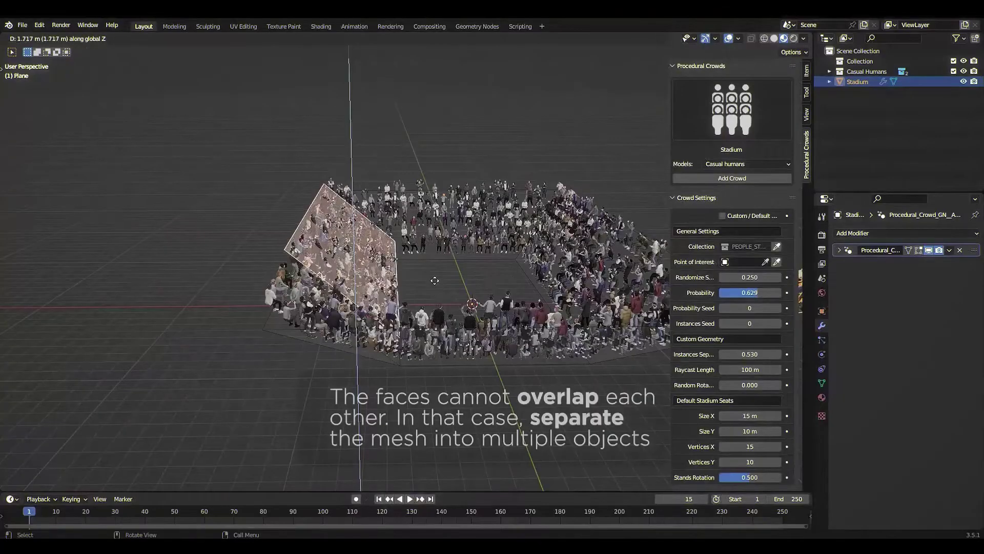
Move the duplicated raised stand face along the X axis and separate the selection into its own object
{"action": "key", "text": "g"}
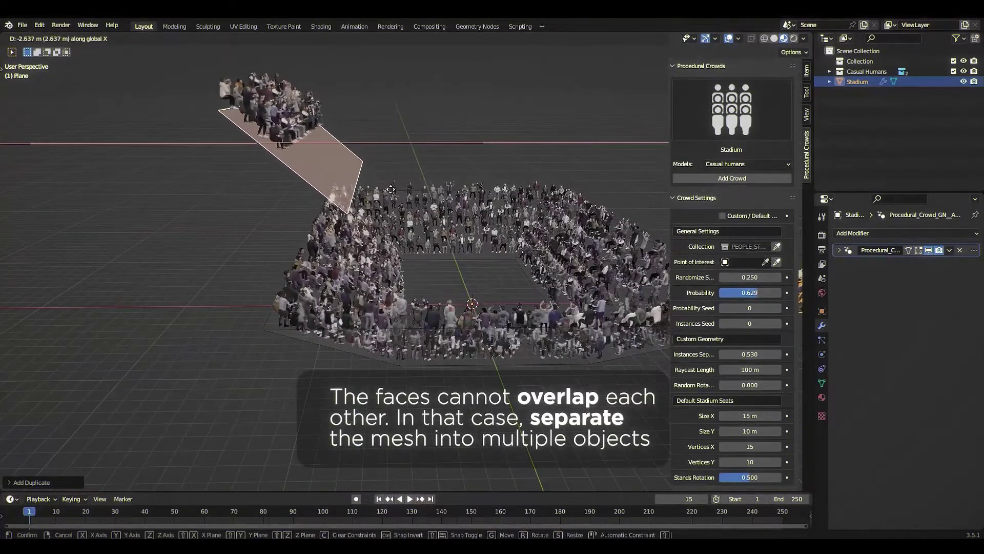
{"action": "left_click", "coordinate": [386, 191]}
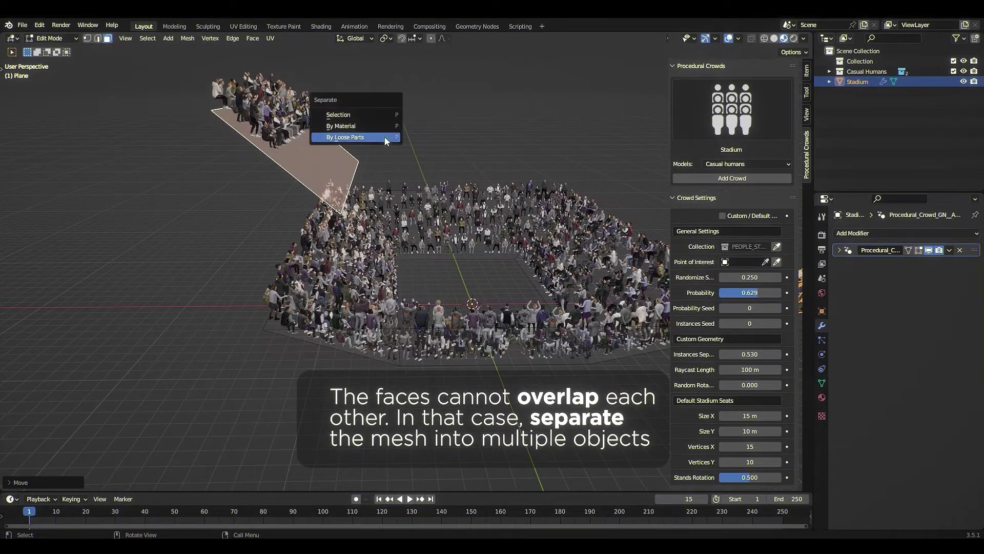
{"action": "left_click", "coordinate": [382, 115]}
{"action": "key", "text": "Tab"}
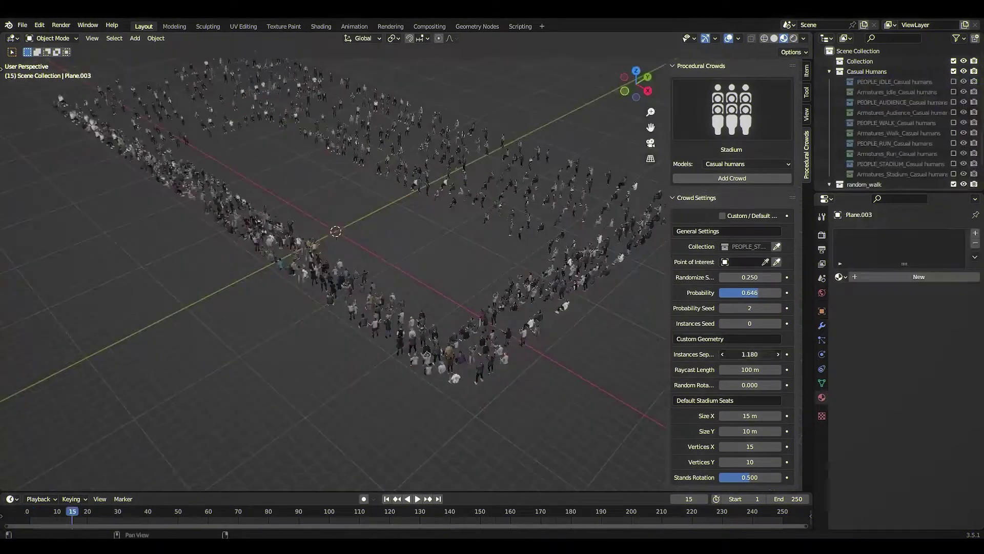
Set the stadium crowd's instances separation to 0.930 and enable its Custom / Default Mesh option
{"action": "middle_click_drag", "start_coordinate": [410, 256], "coordinate": [425, 315], "text": "shift"}
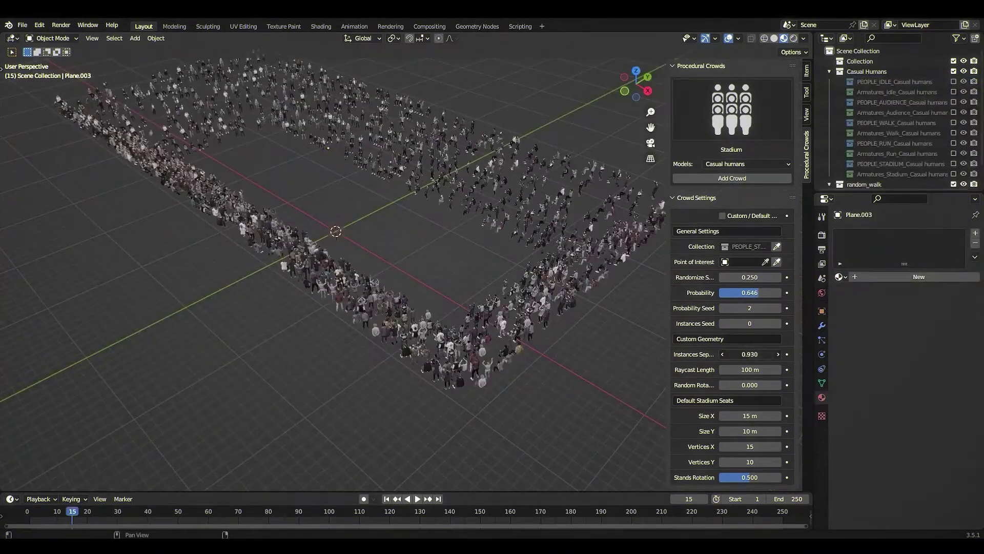
{"action": "left_click", "coordinate": [721, 216]}
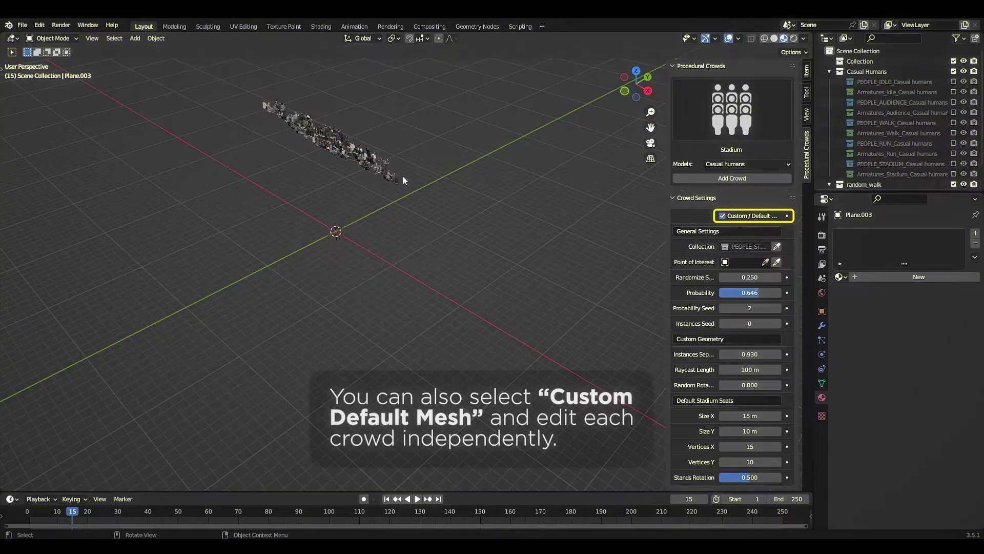
{"action": "middle_click_drag", "start_coordinate": [351, 162], "coordinate": [473, 212]}
{"action": "scroll", "coordinate": [385, 202], "scroll_direction": "up", "scroll_amount": 2}
Set the default stadium seats to 23.3 m by 12.7 m, with 52 by 6 vertices and a stands rotation of 0.508
{"action": "left_click_drag", "start_coordinate": [733, 419], "coordinate": [774, 418]}
{"action": "left_click_drag", "start_coordinate": [738, 431], "coordinate": [730, 461]}
{"action": "scroll", "coordinate": [473, 366], "scroll_direction": "down", "scroll_amount": 2}
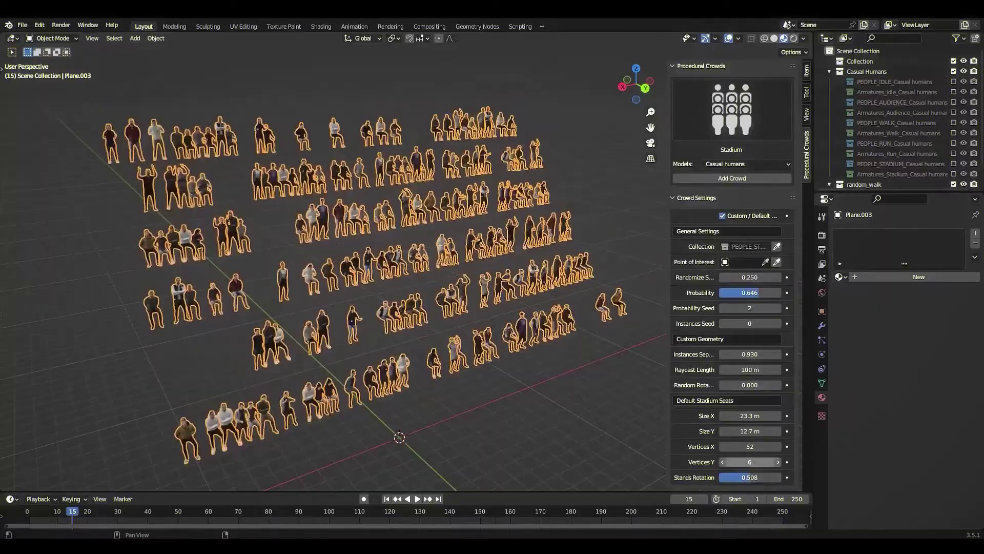